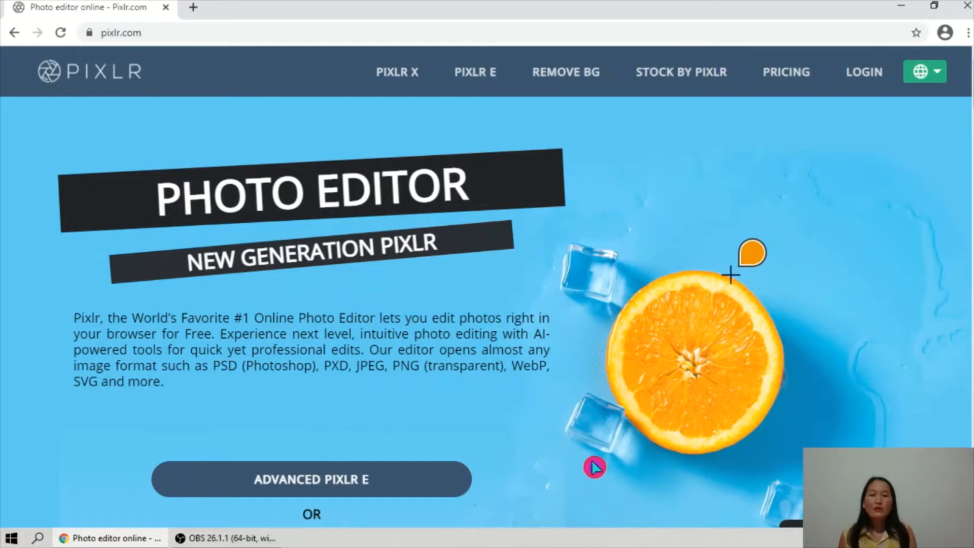
Open the Pixlr X editor from the Pixlr home page and start creating a new image
scroll(592, 447, "down", 5)
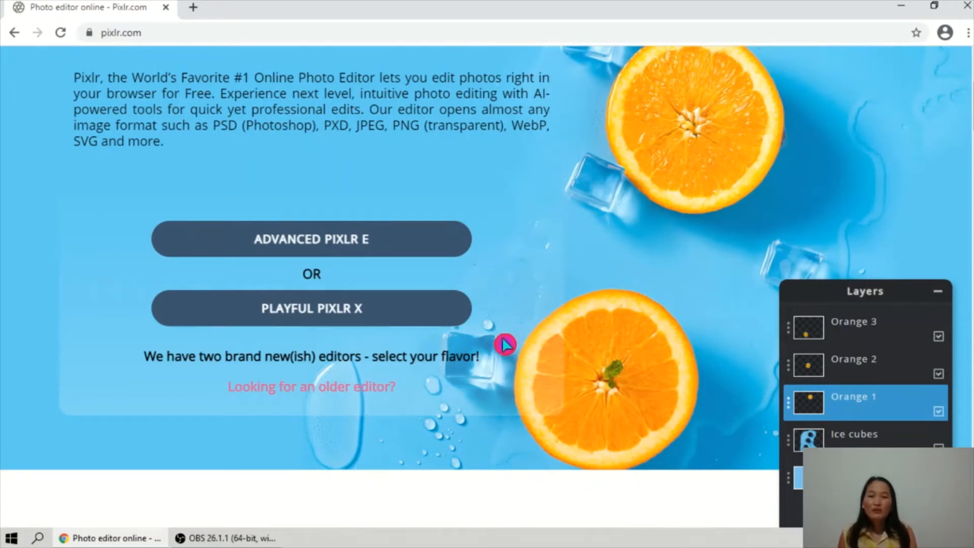
scroll(558, 364, "up", 2)
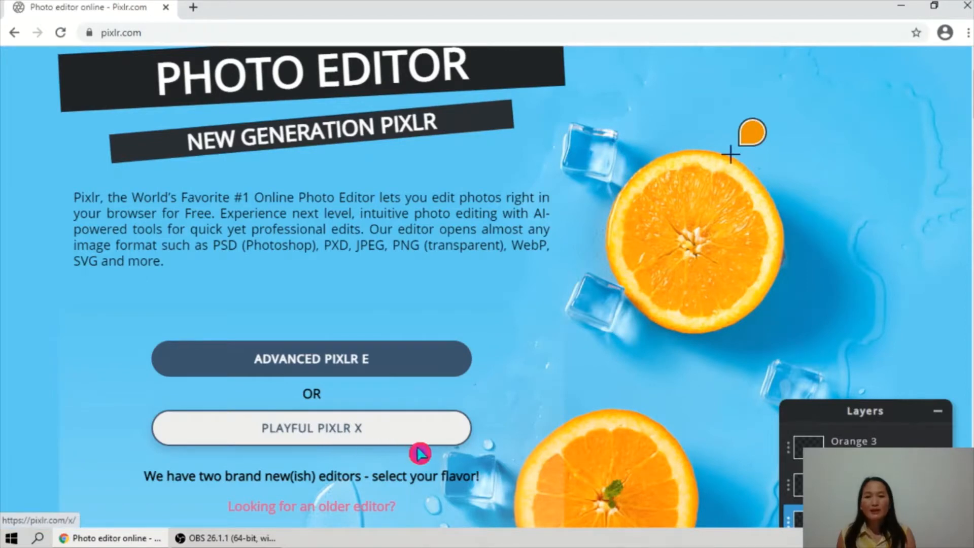
scroll(419, 450, "up", 3)
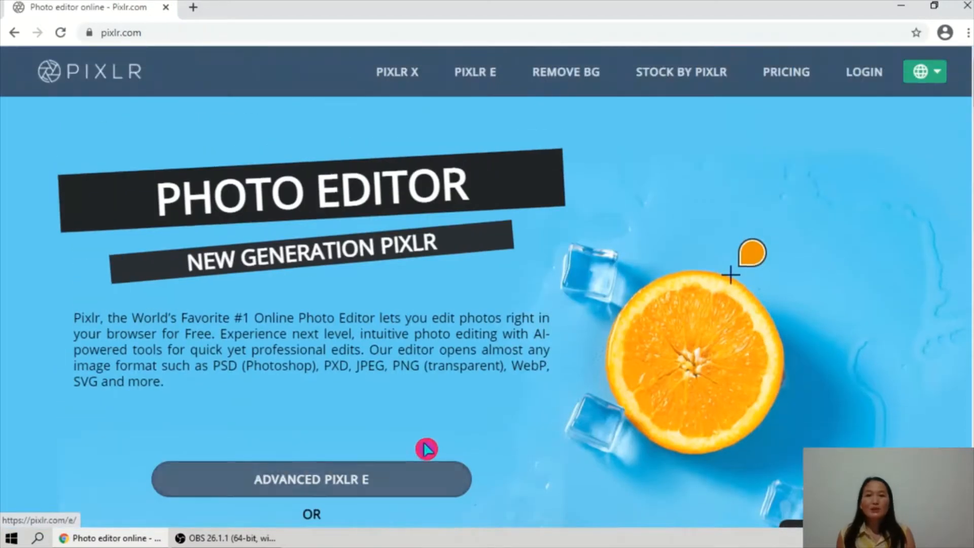
left_click(407, 77)
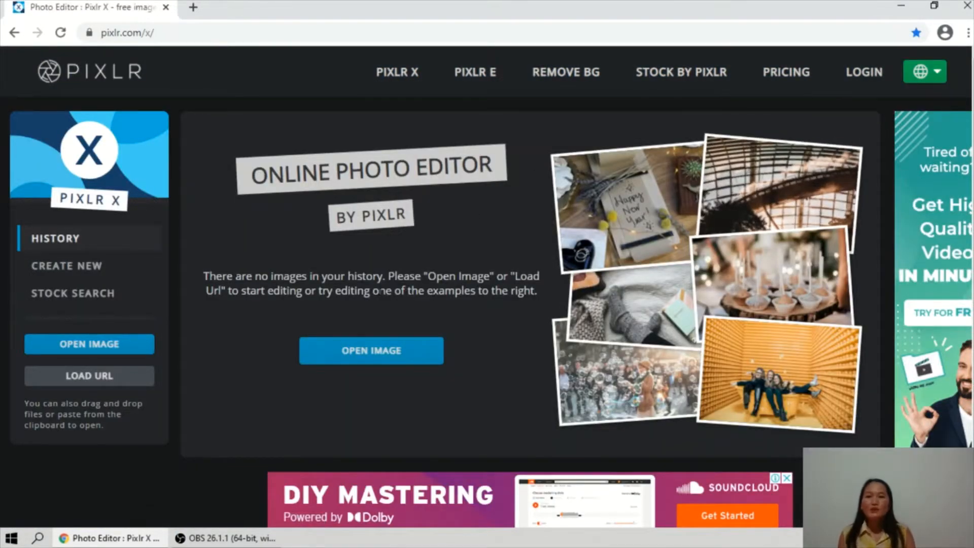
left_click(92, 273)
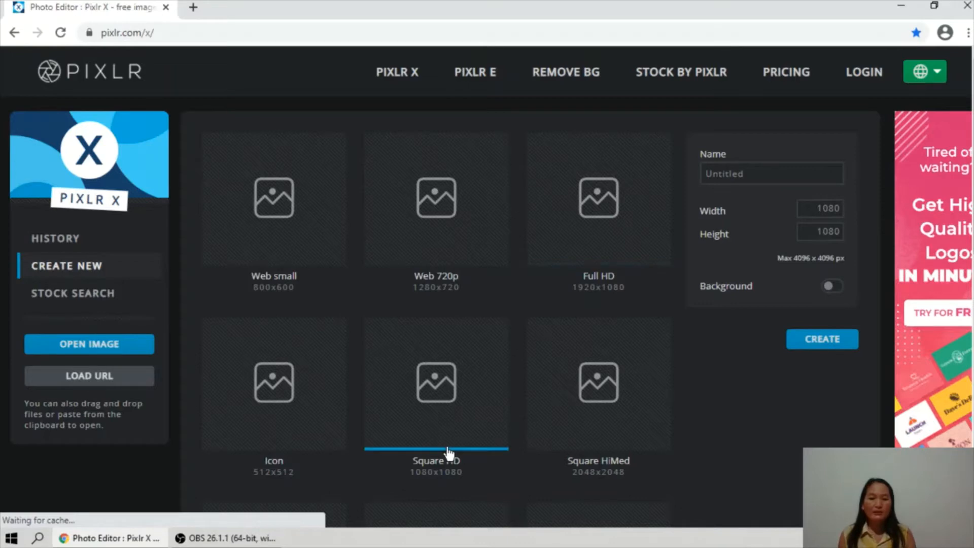
Try the Instagram, Instagram story, Facebook cover and Facebook profile size presets for the new image
scroll(448, 453, "down", 5)
scroll(272, 431, "down", 4)
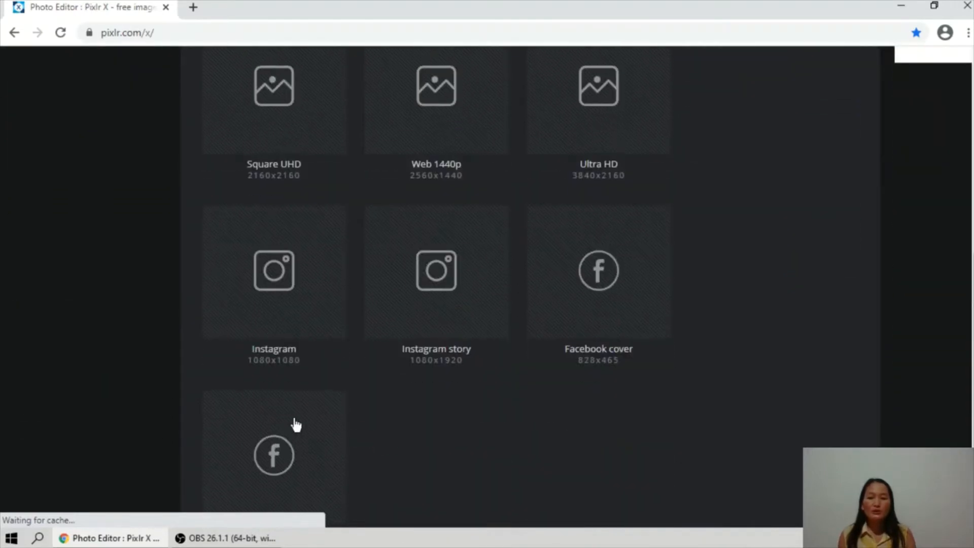
left_click(257, 309)
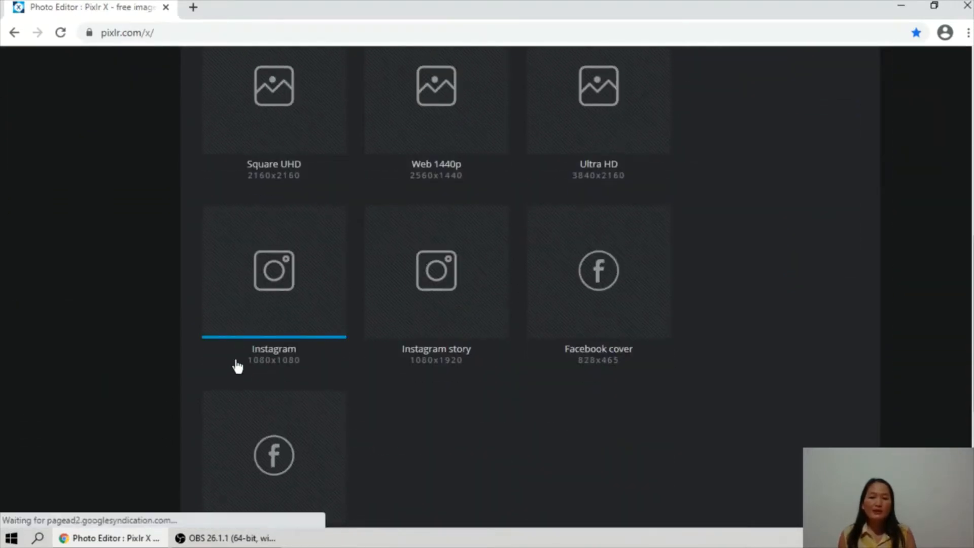
left_click(470, 317)
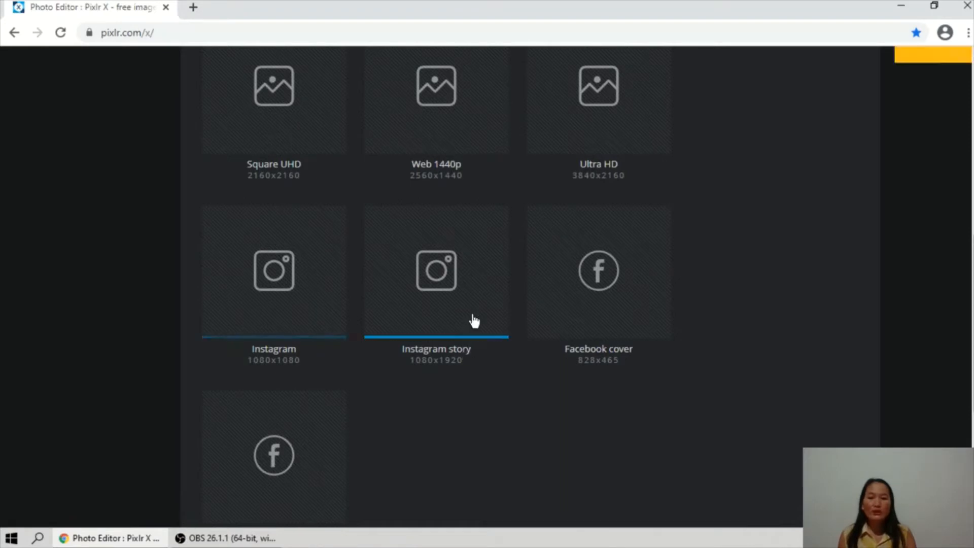
left_click(608, 300)
scroll(558, 348, "down", 5)
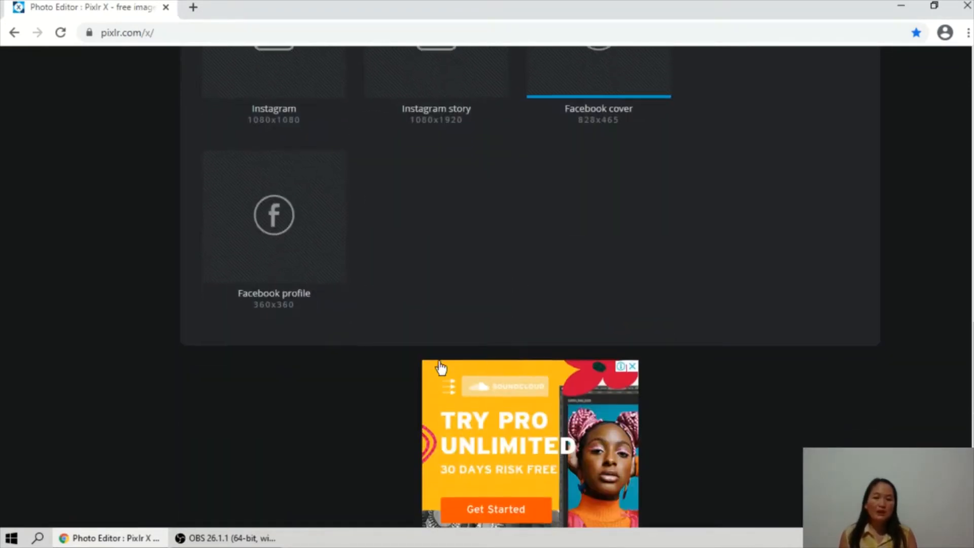
left_click(294, 273)
scroll(413, 311, "up", 5)
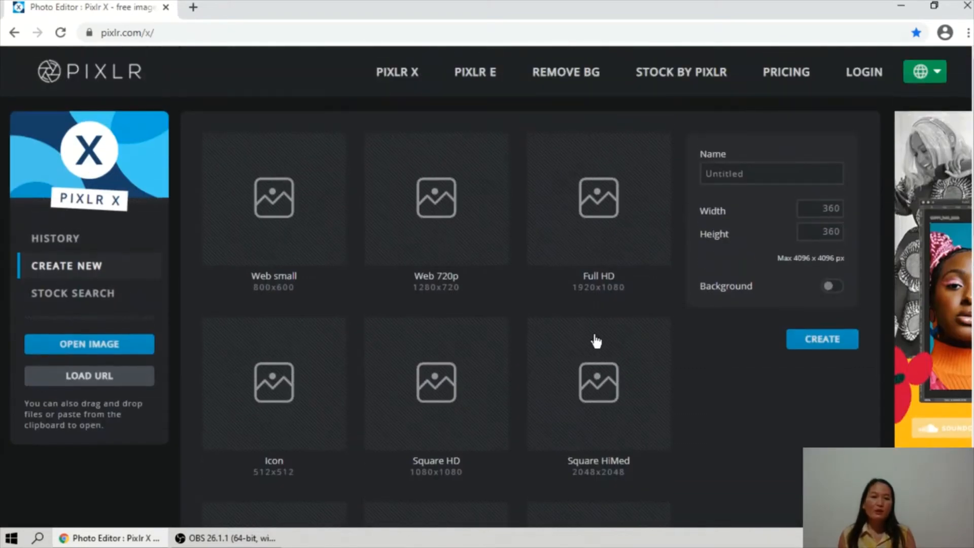
Create a Full HD 1920x1080 image named file1 with a blue background
left_click(604, 227)
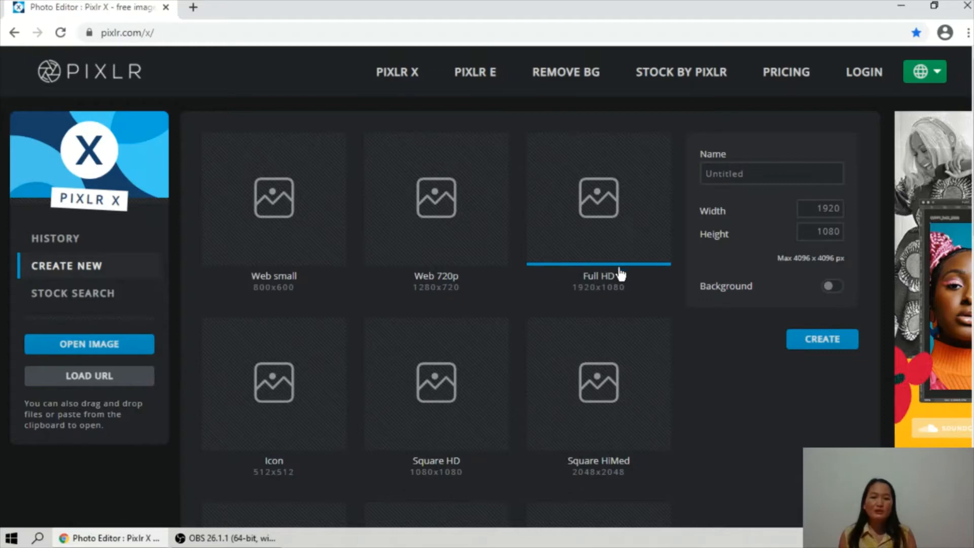
left_click(780, 173)
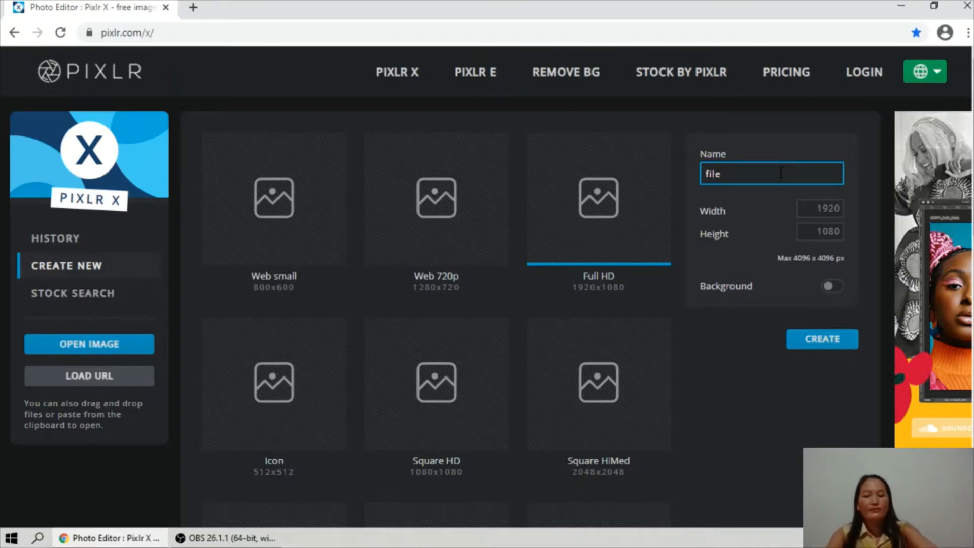
left_click(837, 287)
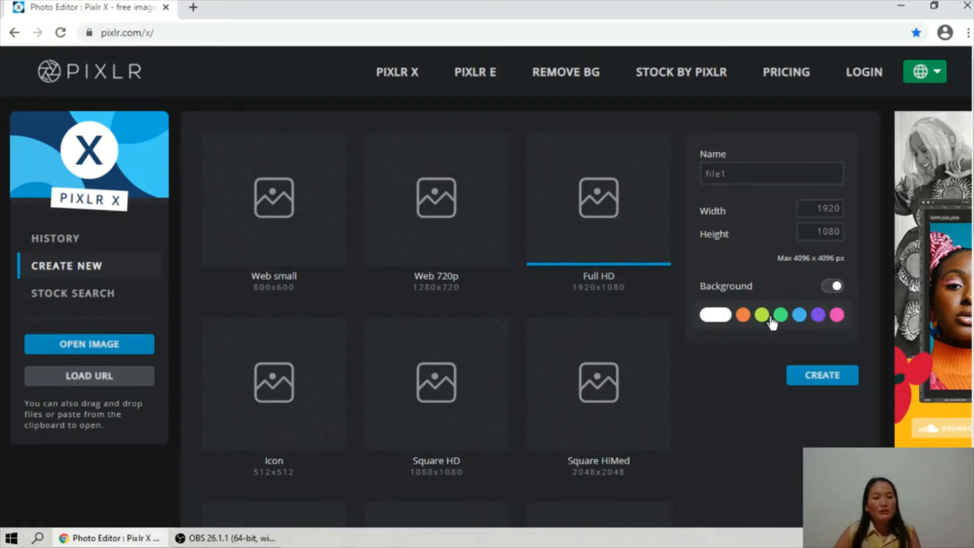
left_click(801, 317)
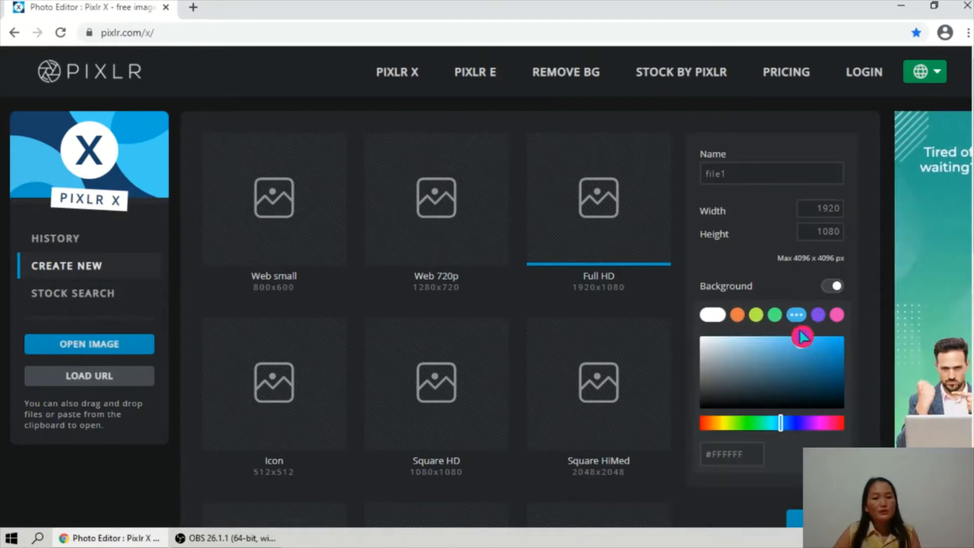
scroll(765, 465, "down", 2)
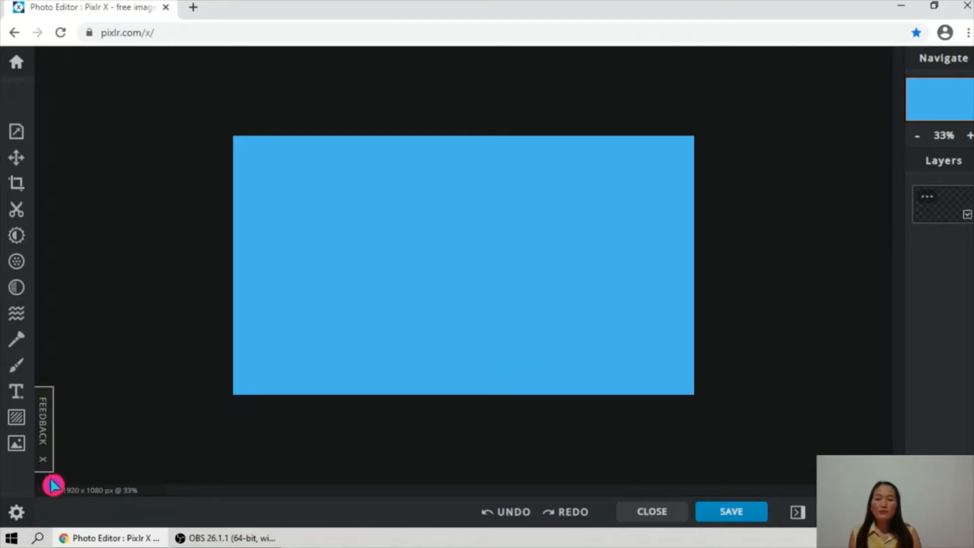
Open the Add Image options and view the file browsing and image URL dialogs without loading an image
left_click(16, 444)
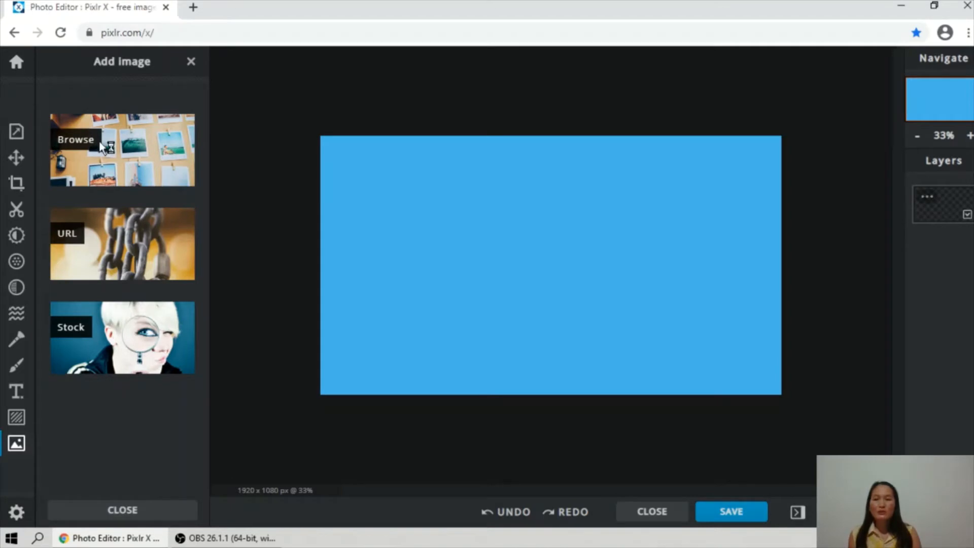
left_click(128, 152)
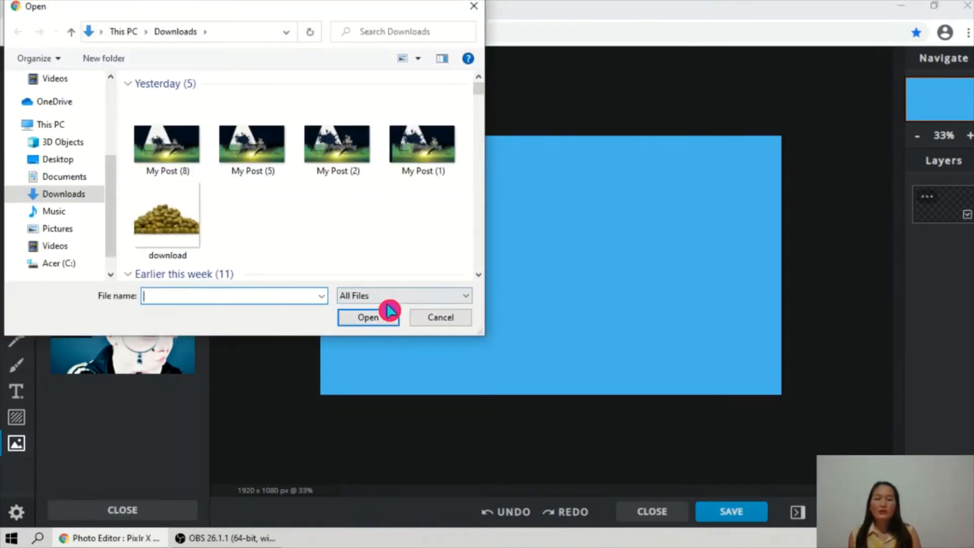
left_click(474, 6)
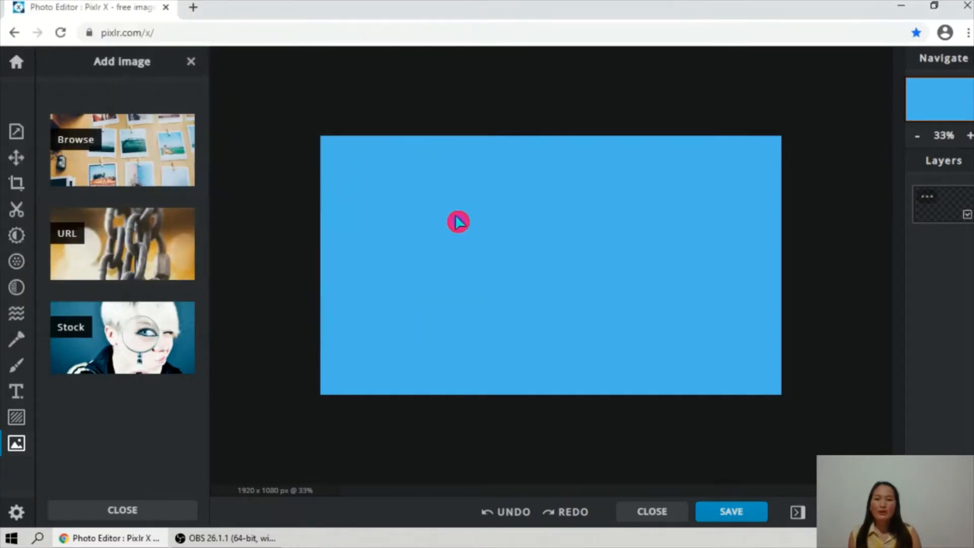
left_click(124, 245)
left_click(524, 329)
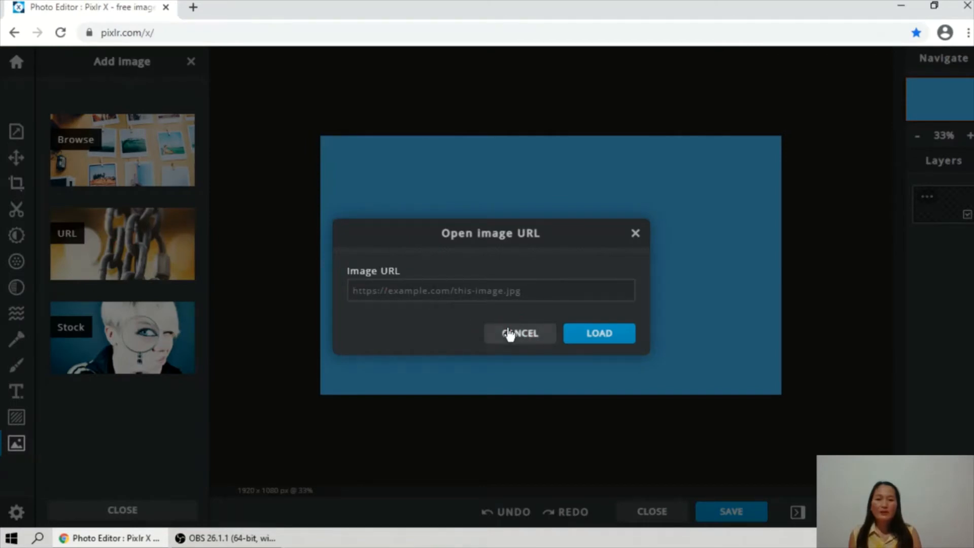
left_click(635, 233)
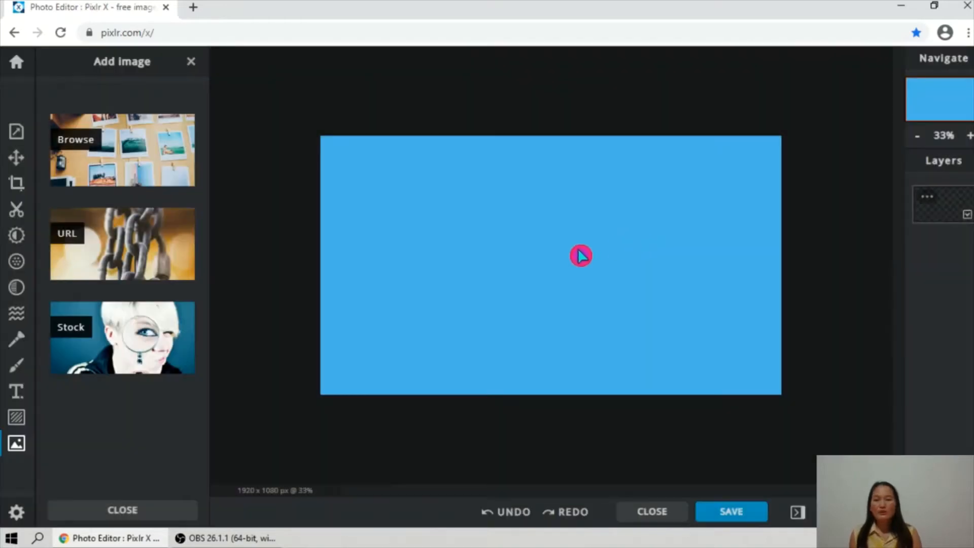
Open the stock photo search from the Add Image options and search for flowers
left_click(104, 347)
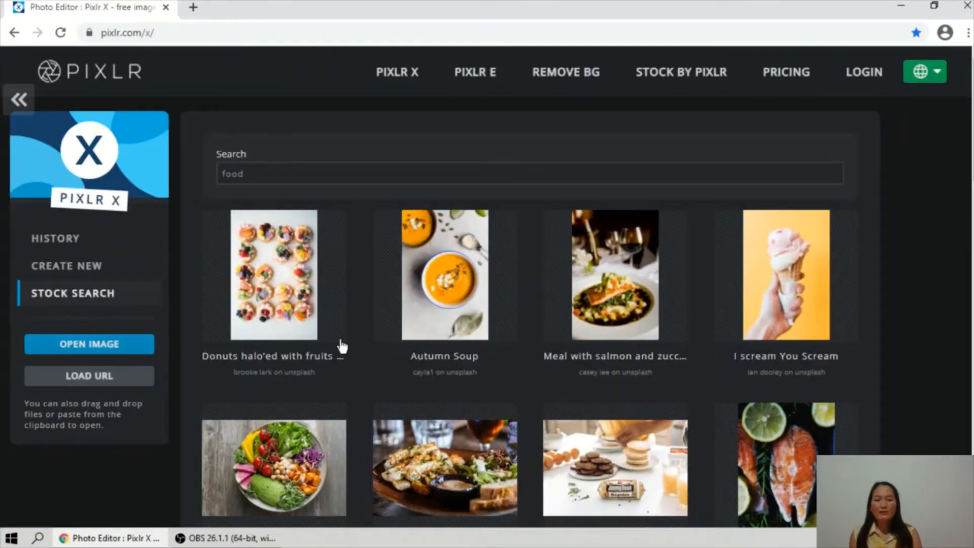
left_click(351, 175)
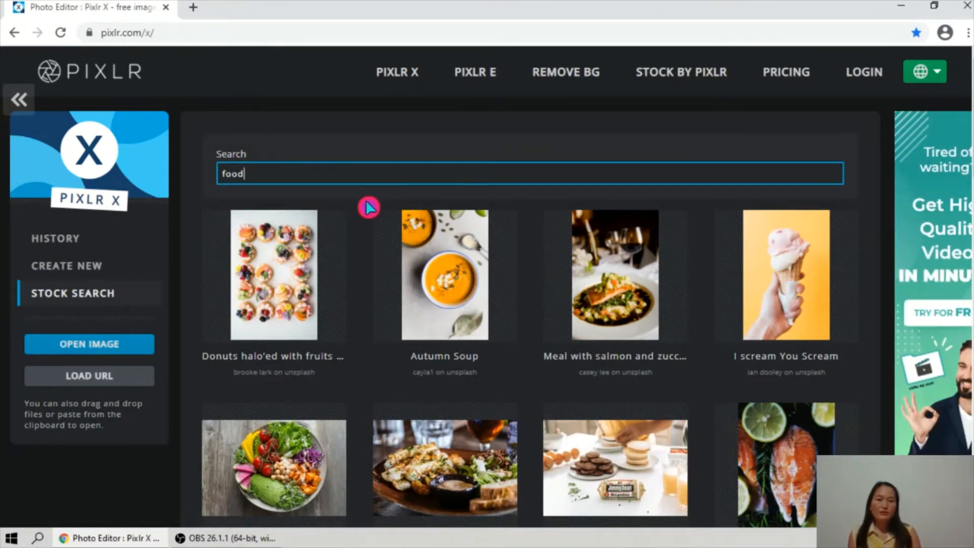
key("BackSpace")
key("BackSpace")
key("BackSpace")
key("BackSpace")
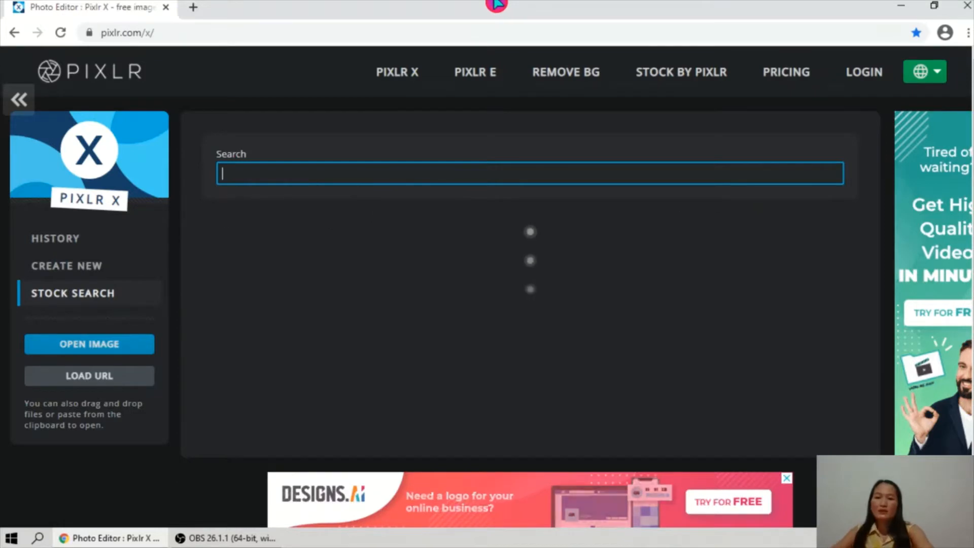
type("flowers")
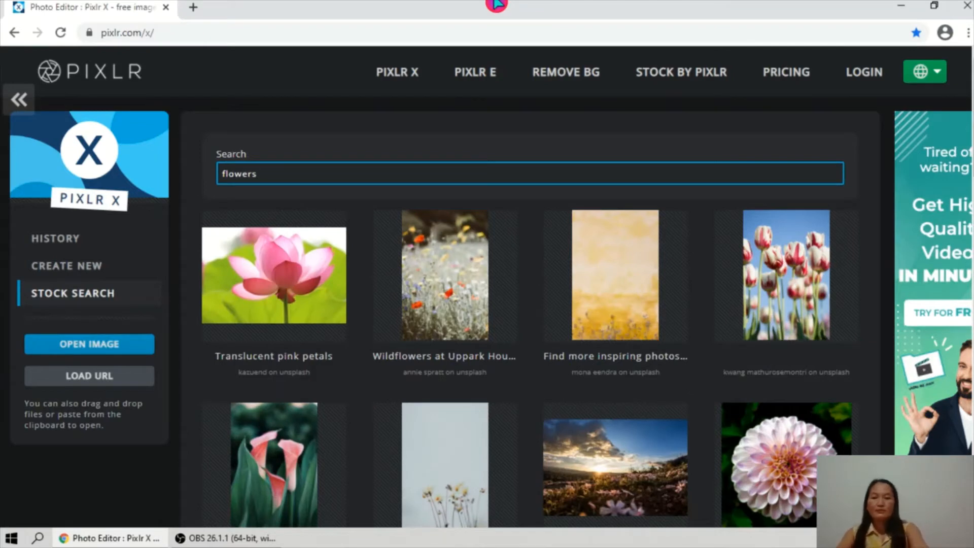
Search the stock photos for beach and look through the pictures
key("BackSpace")
key("BackSpace")
key("BackSpace")
key("BackSpace")
key("BackSpace")
key("BackSpace")
key("BackSpace")
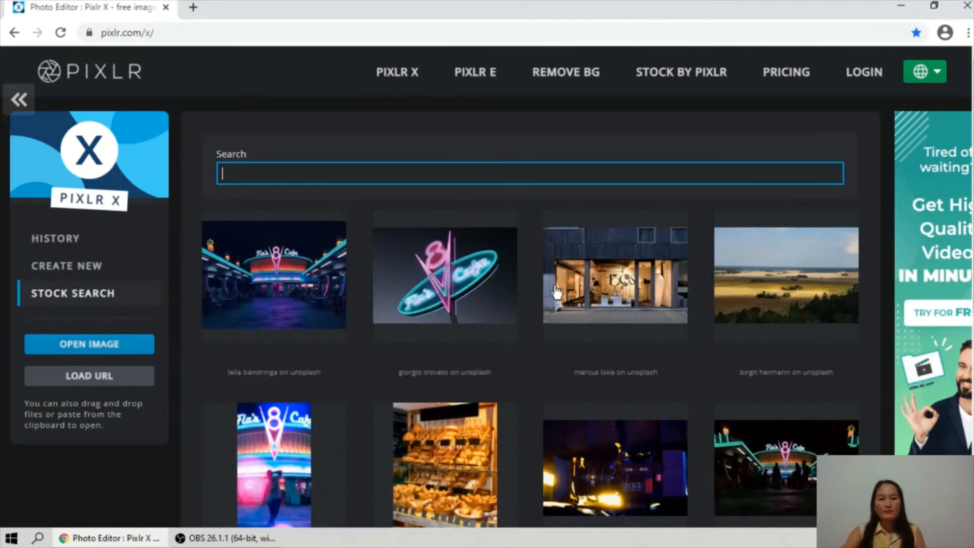
scroll(555, 298, "down", 6)
scroll(557, 300, "up", 6)
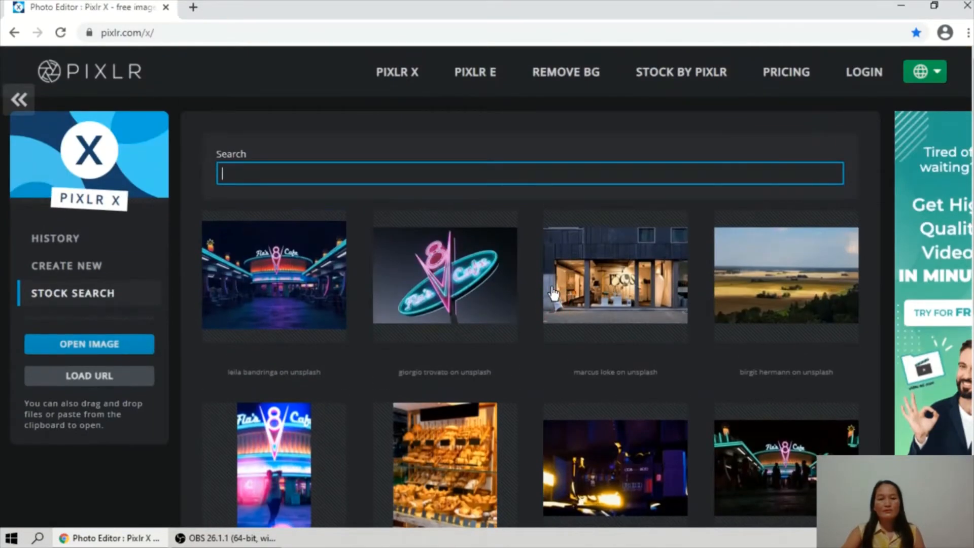
type("beach")
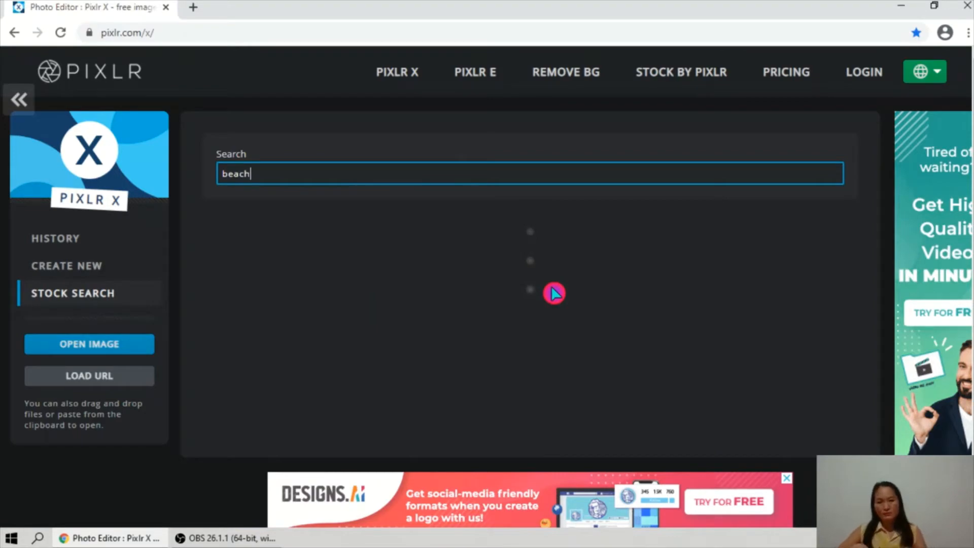
scroll(497, 364, "down", 1)
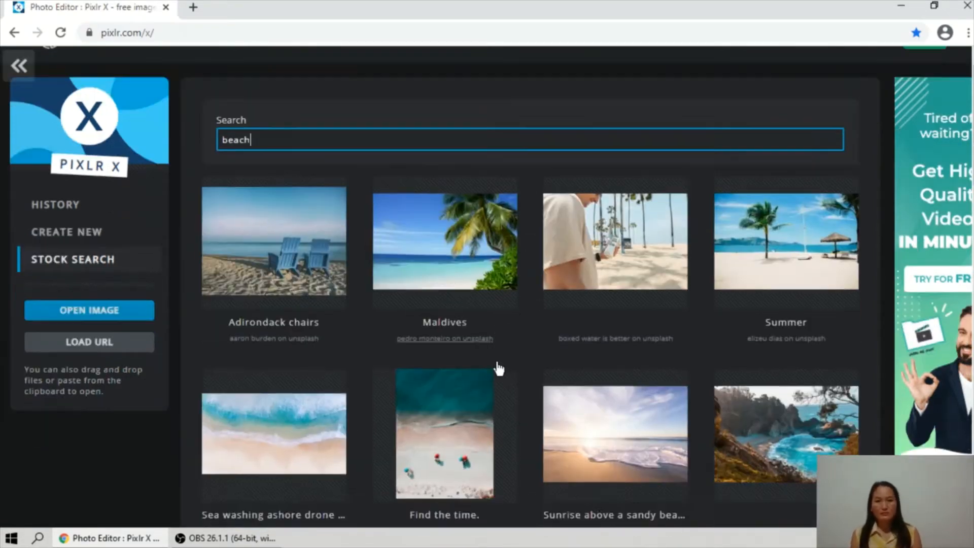
scroll(495, 363, "down", 10)
scroll(493, 364, "up", 6)
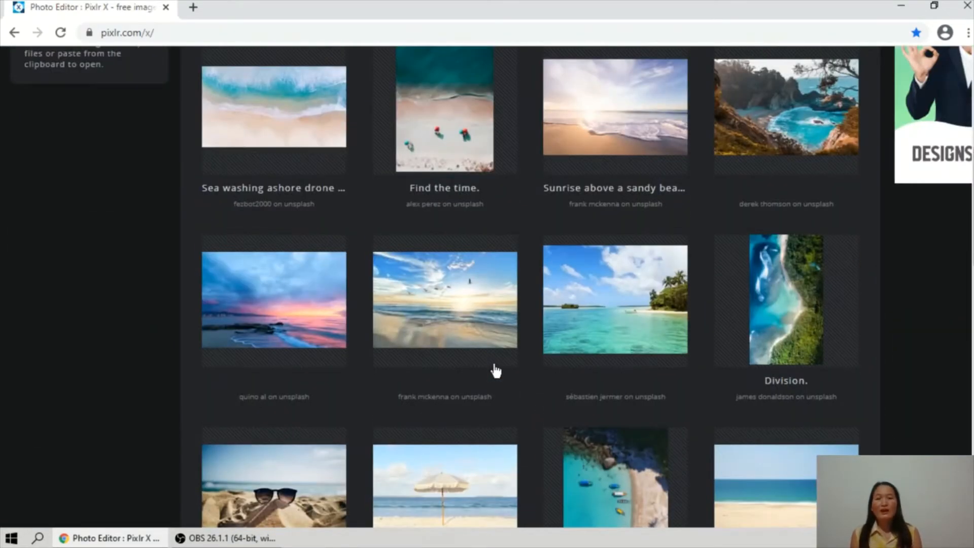
scroll(495, 371, "up", 7)
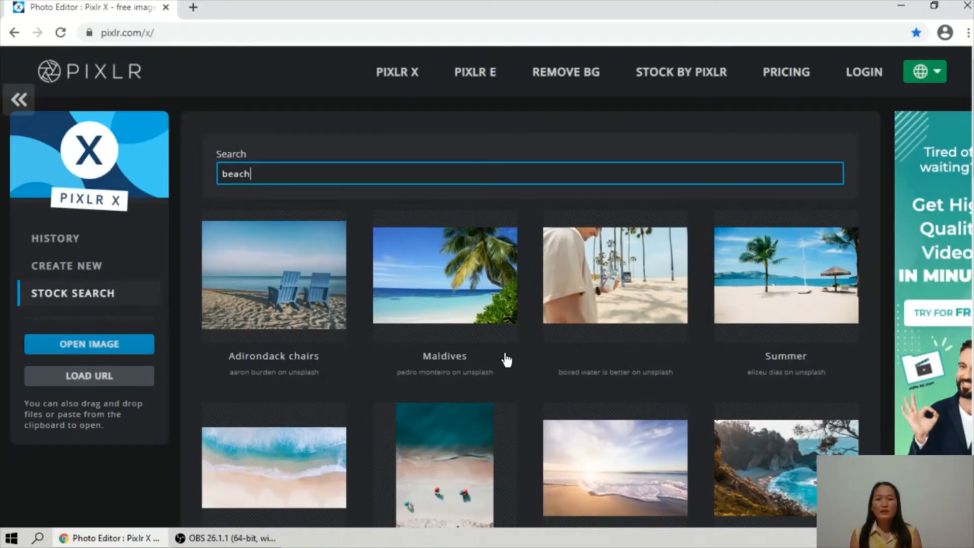
left_click(471, 391)
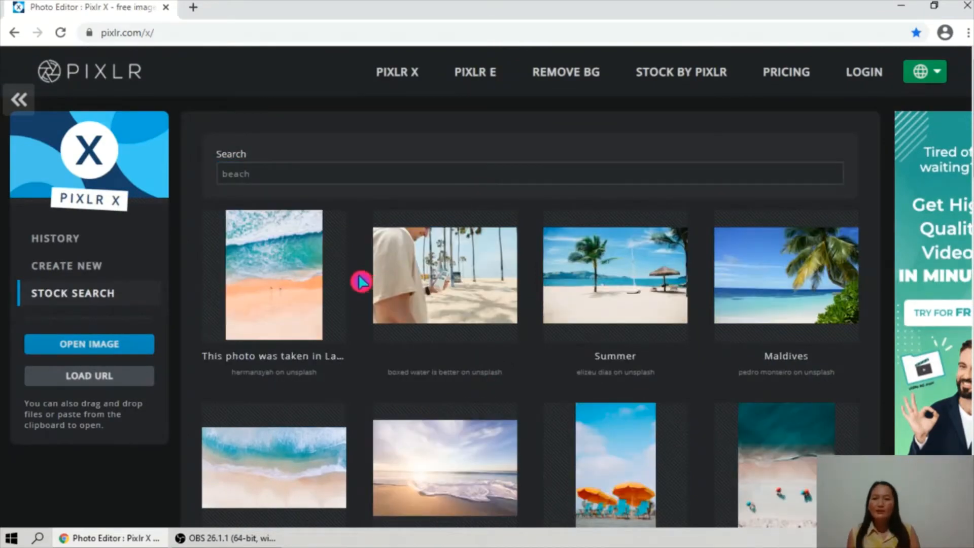
Leave the stock search and add the photo 20180901_130145 from the sample pic folder as a layer in the current document
left_click(18, 104)
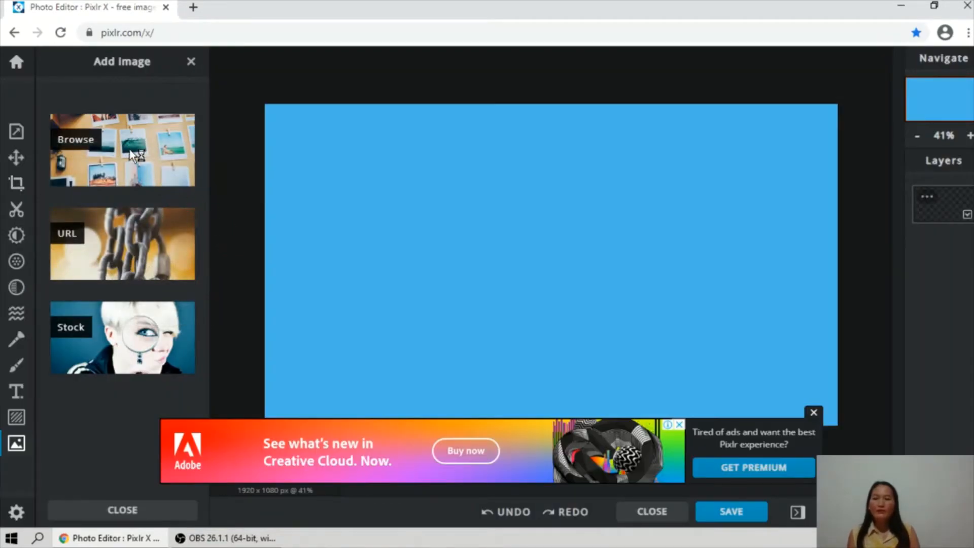
left_click(133, 155)
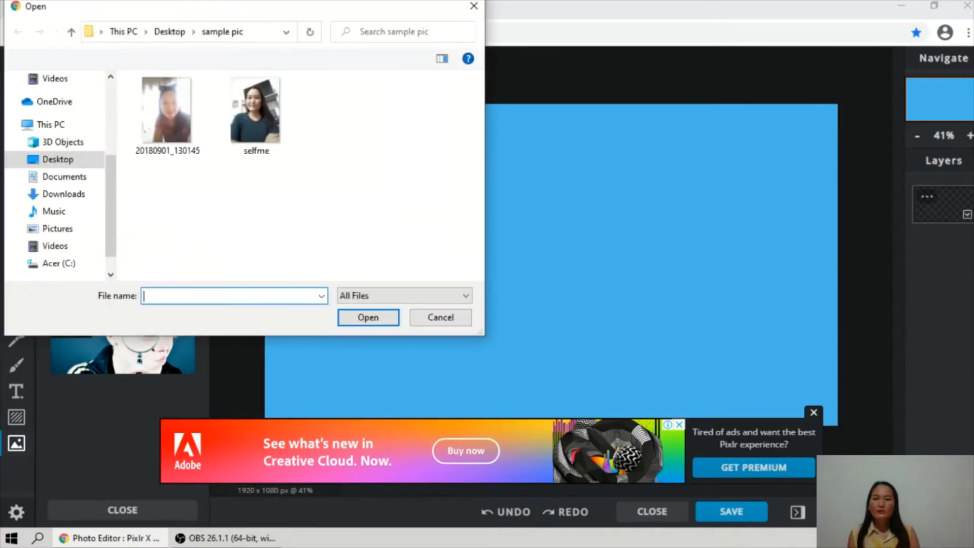
left_click(198, 143)
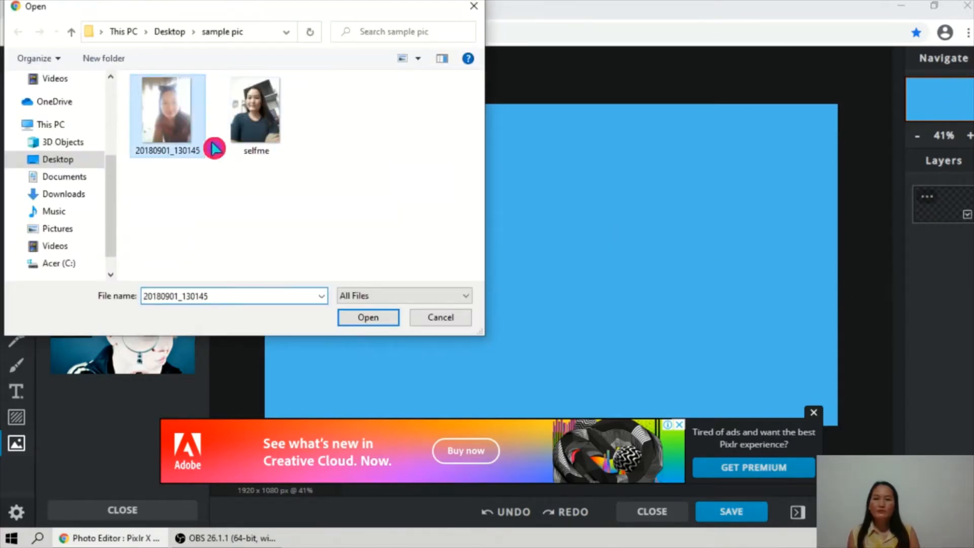
left_click(378, 318)
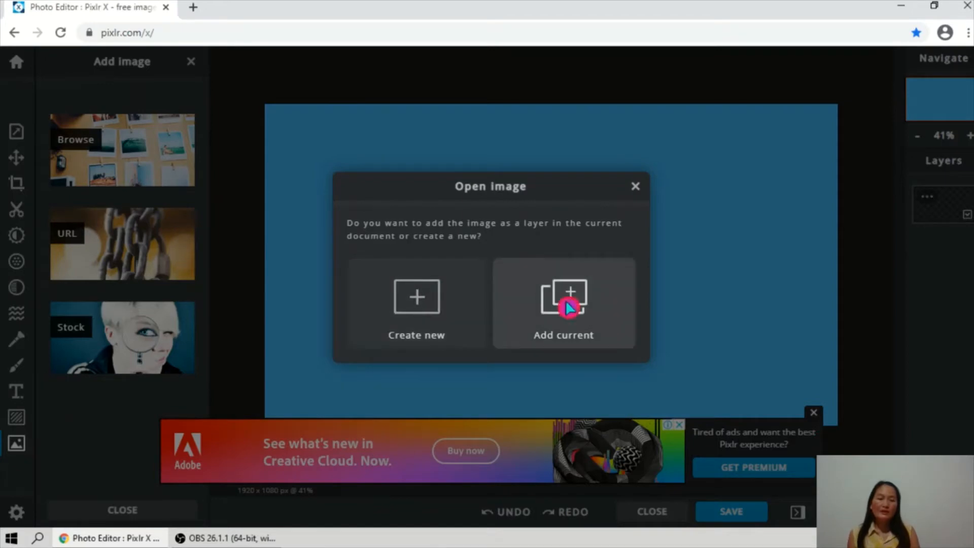
left_click(569, 307)
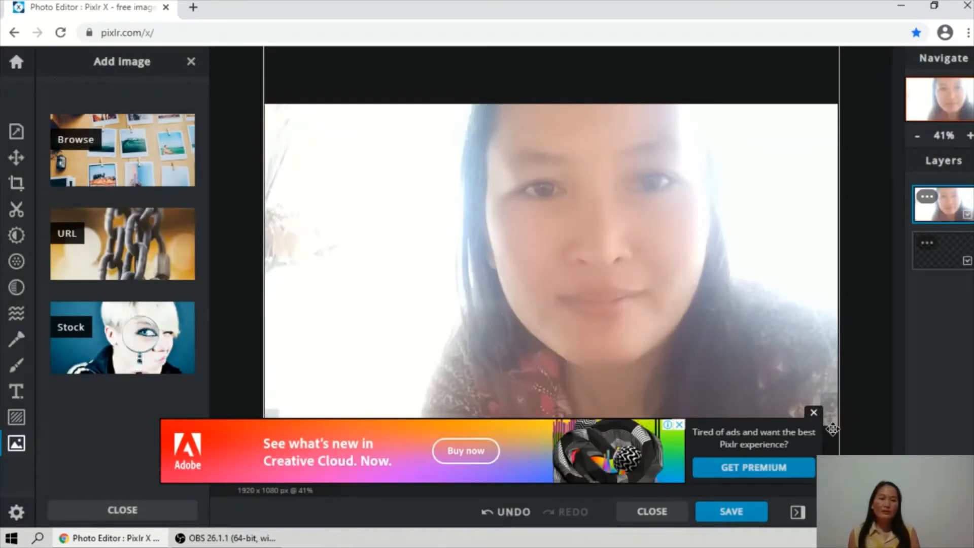
left_click(813, 413)
Scale the photo layer down proportionally to about the canvas height and position it in the middle of the blue background
left_click_drag(618, 278, 616, 389)
left_click_drag(629, 257, 629, 295)
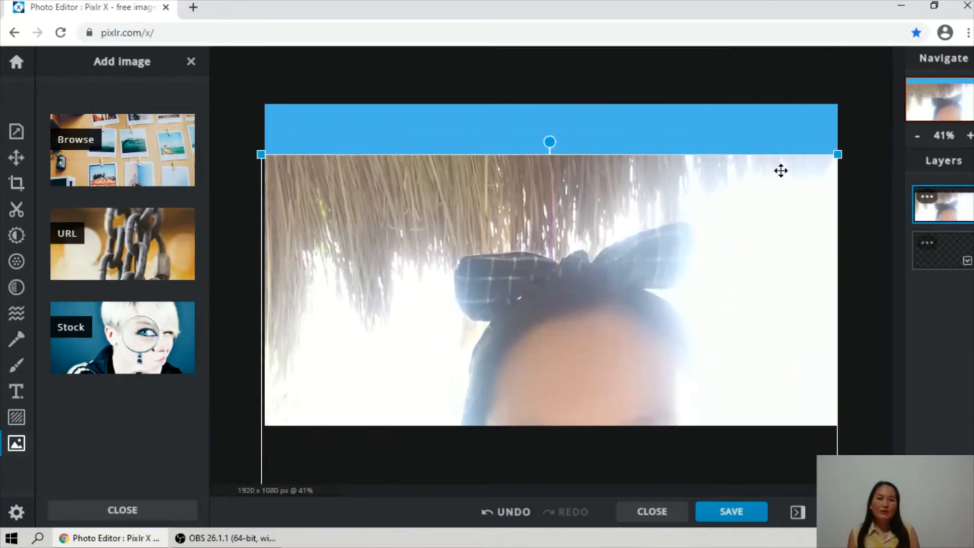
left_click_drag(835, 156, 663, 239)
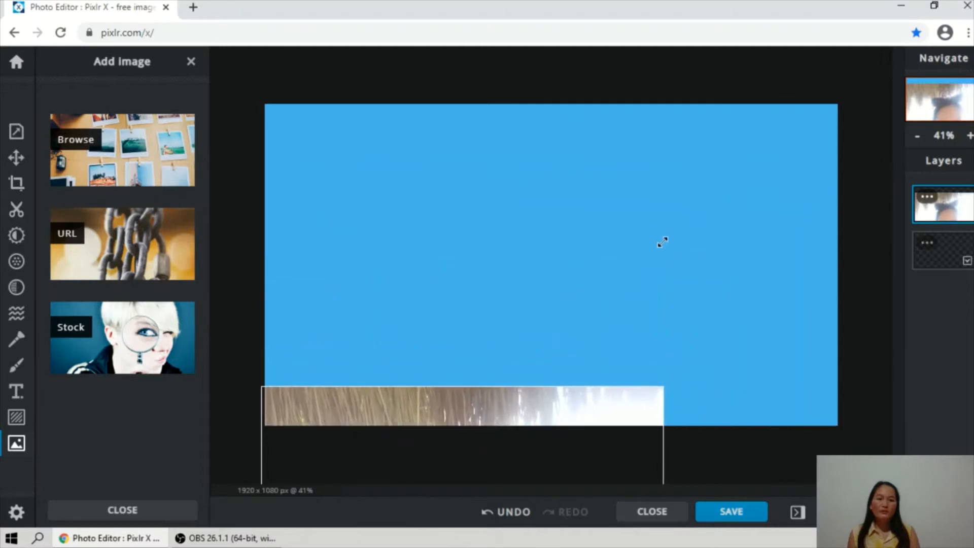
left_click_drag(559, 402, 625, 155)
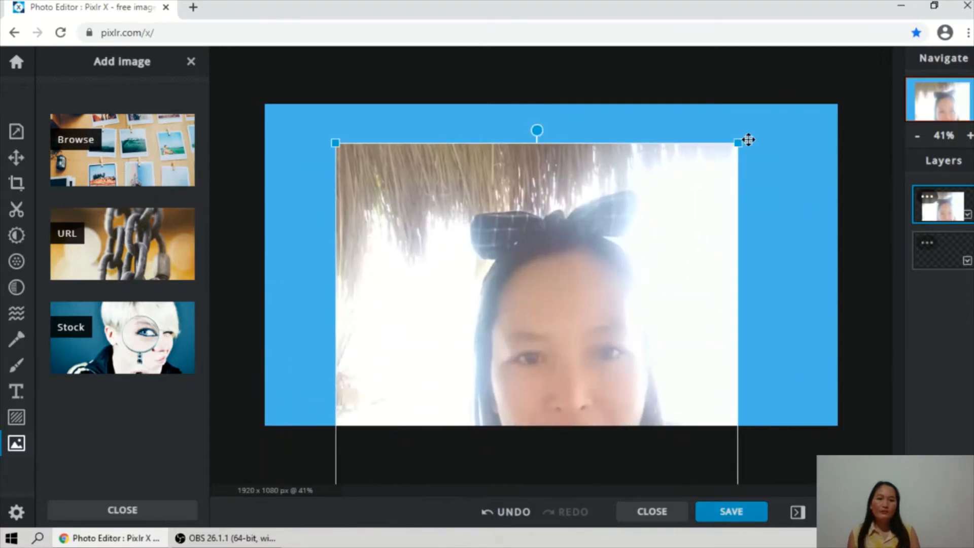
left_click_drag(740, 143, 615, 294)
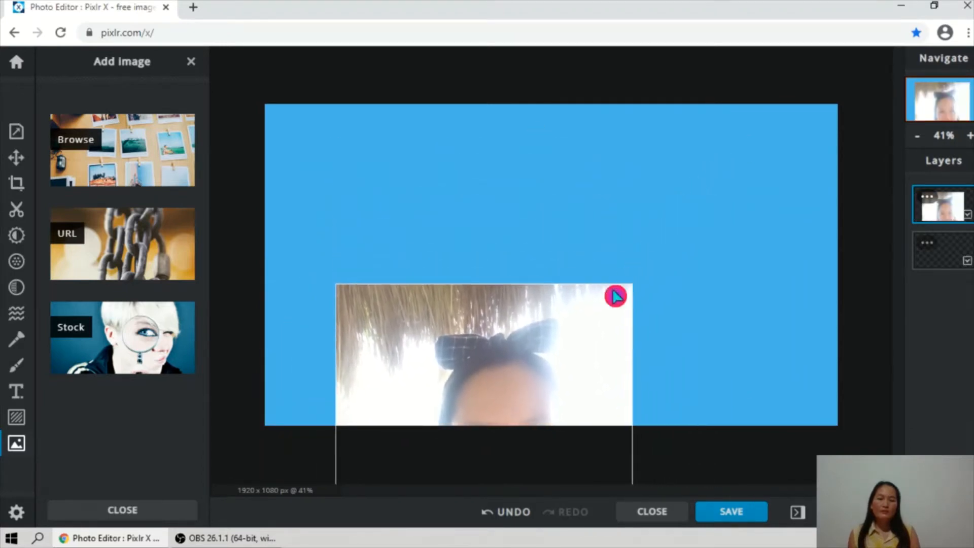
left_click_drag(517, 352, 571, 195)
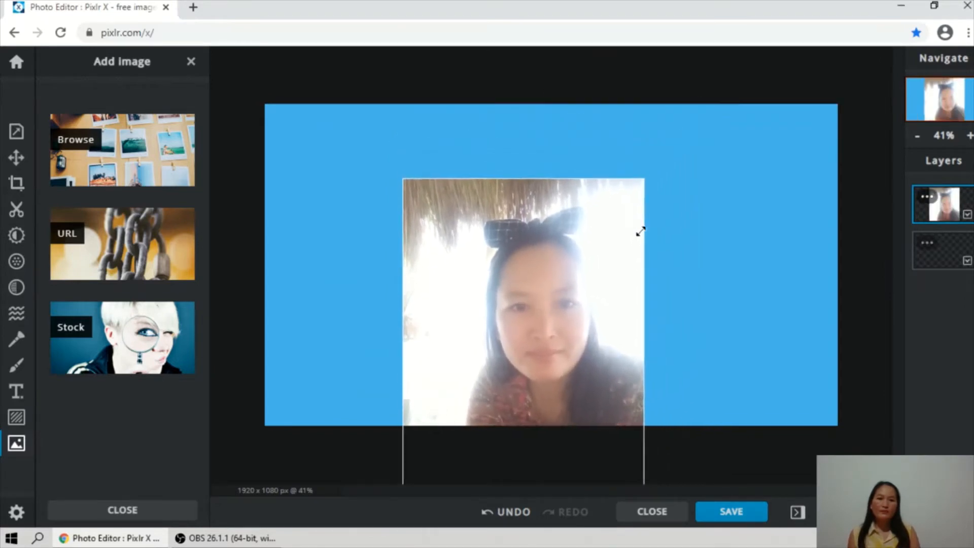
left_click_drag(528, 374, 548, 323)
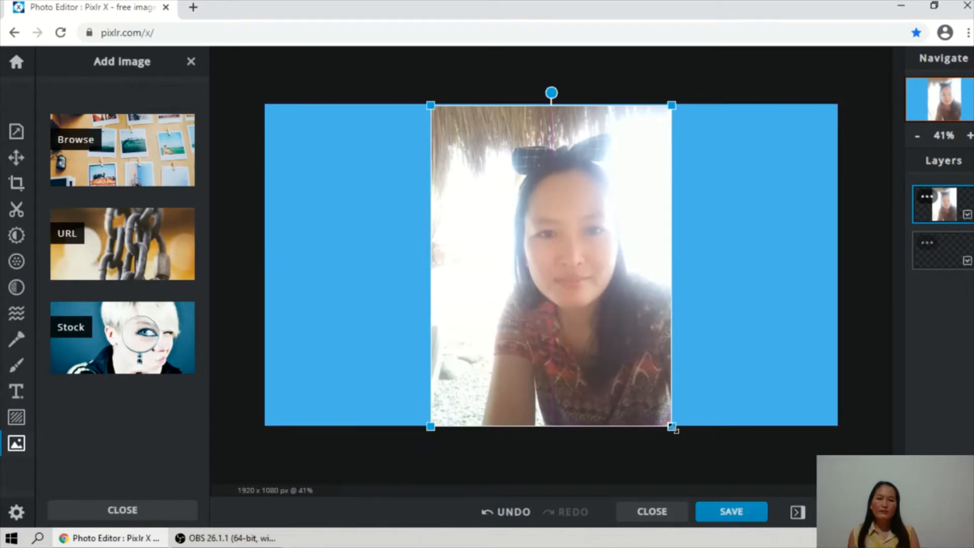
mouse_move(673, 427)
left_mouse_down()
mouse_move(686, 431)
mouse_move(672, 428)
left_mouse_up()
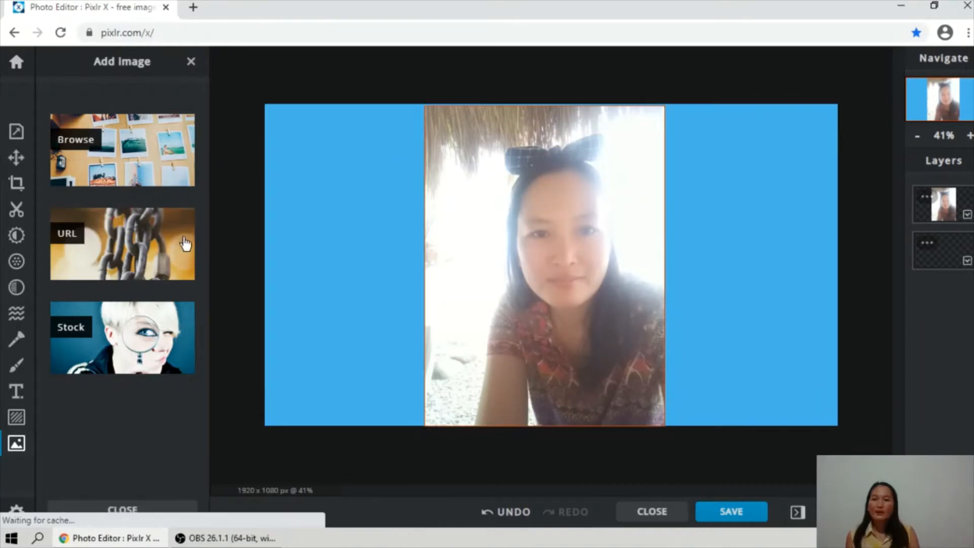
View the width, height and proportion options for resizing the image, and leave them without applying a change
left_click(15, 136)
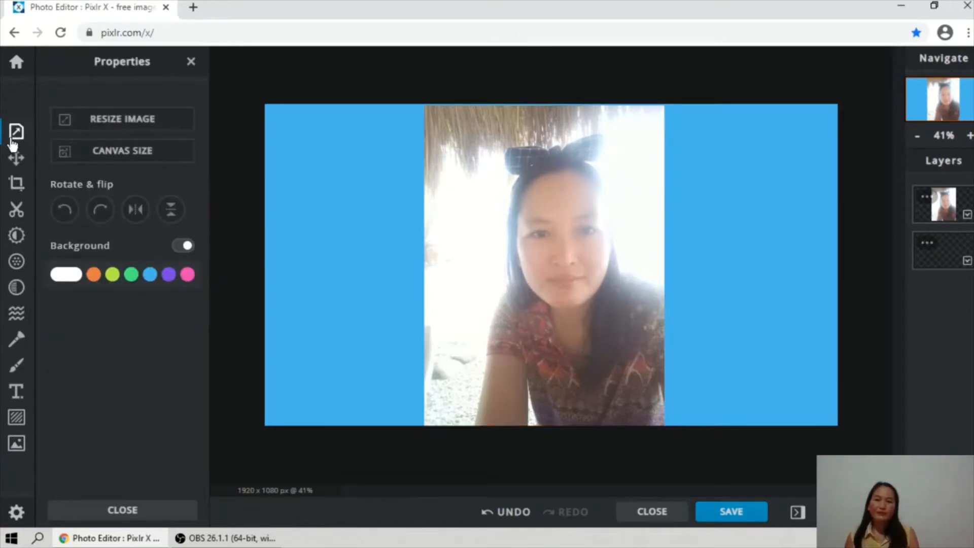
left_click(72, 125)
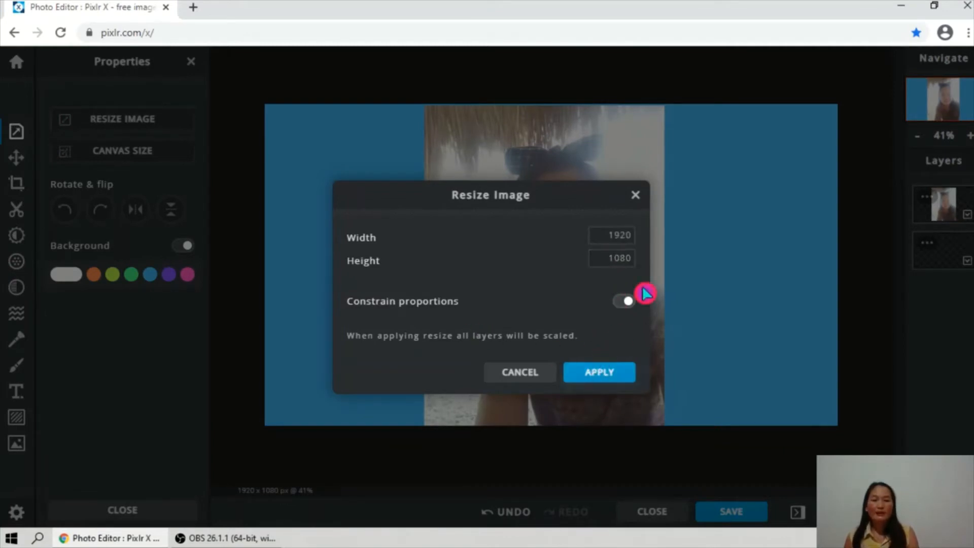
left_click(636, 194)
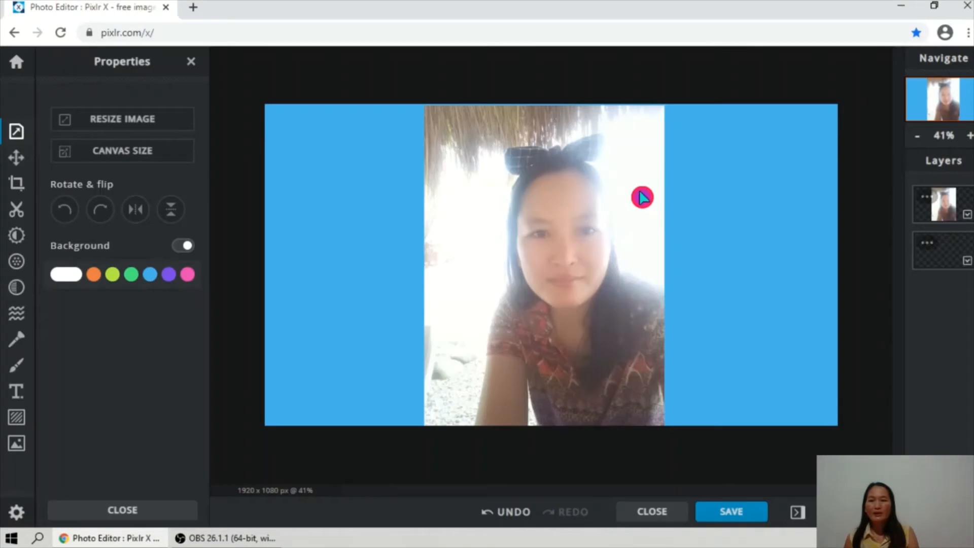
Try several anchor points in the canvas size settings, return to the centre anchor and apply
left_click(65, 159)
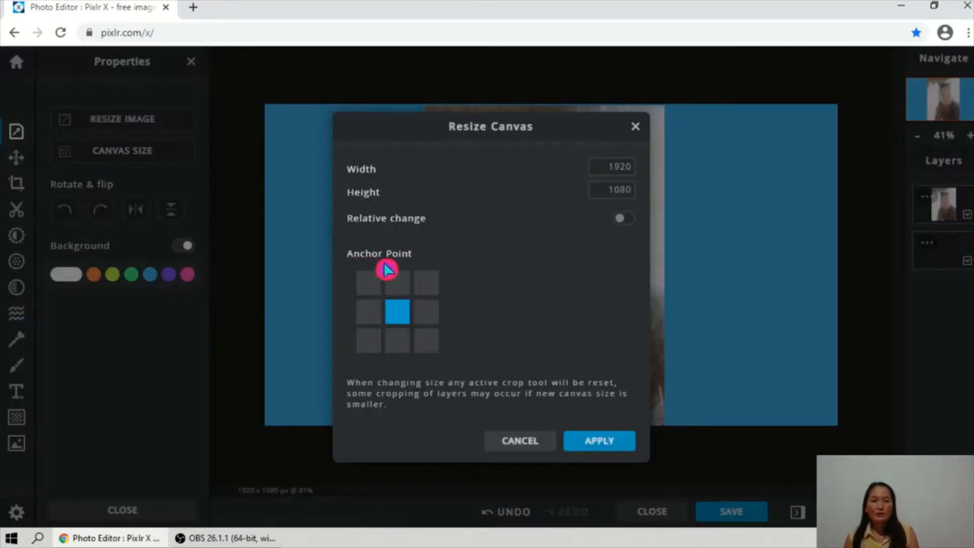
left_click(370, 283)
left_click(399, 282)
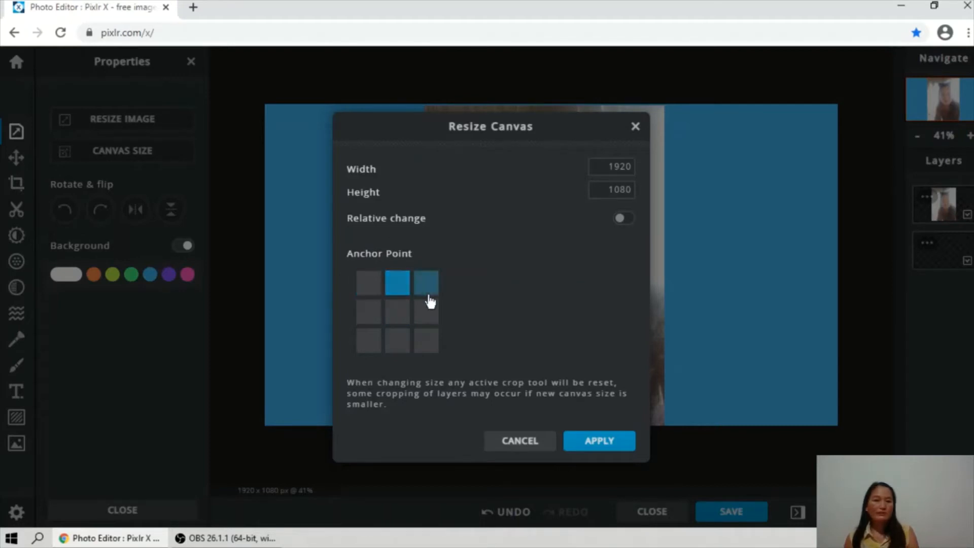
left_click(404, 321)
left_click(398, 340)
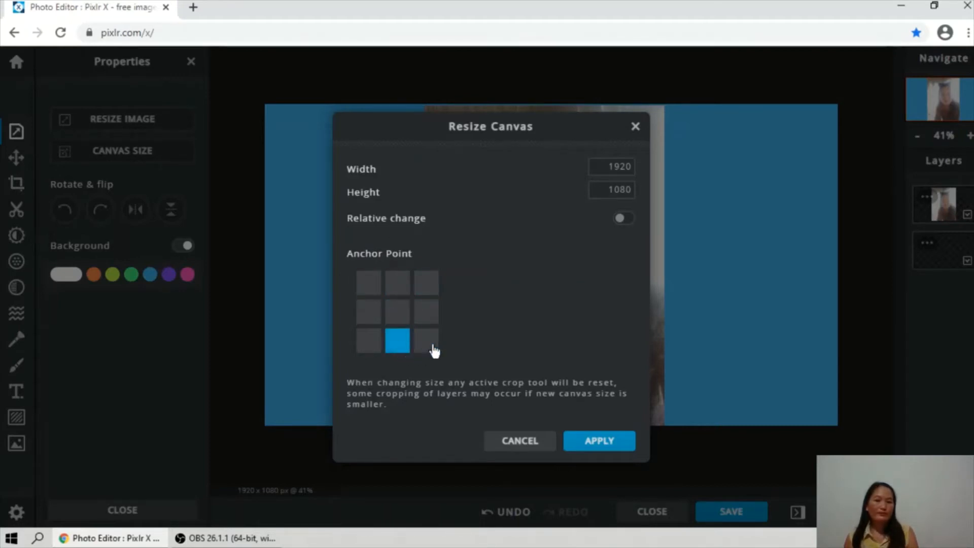
left_click(430, 347)
left_click(375, 342)
left_click(401, 321)
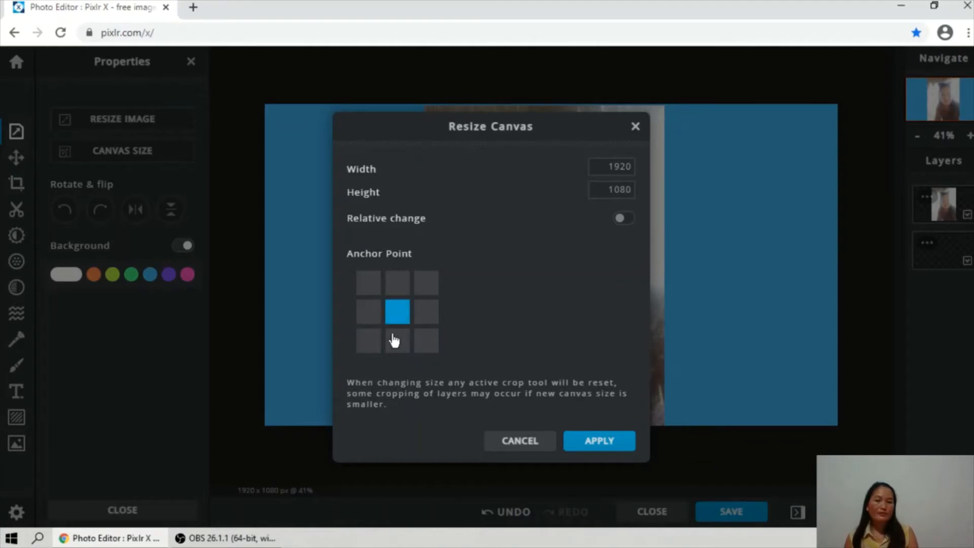
left_click(598, 448)
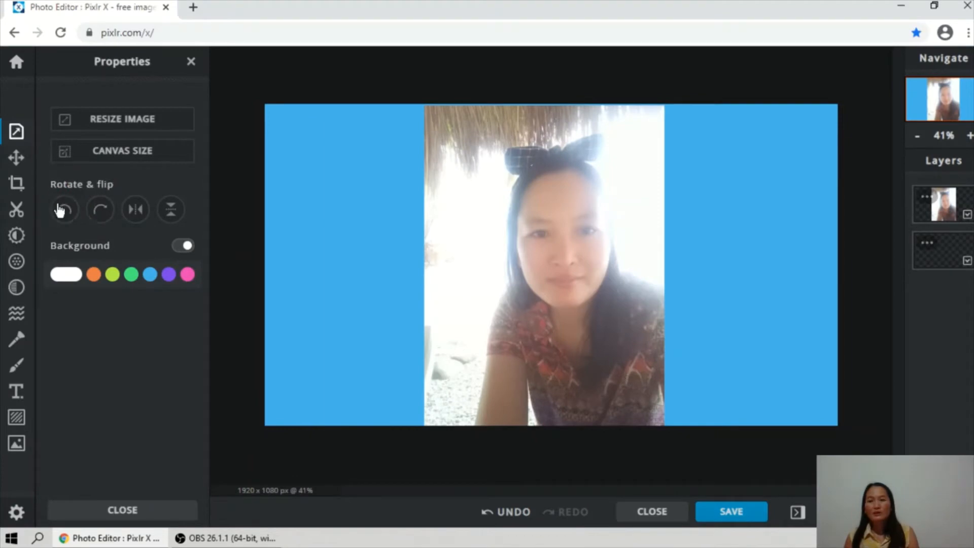
Try rotating the whole image left and right and flipping it horizontally and vertically, returning it to its original orientation
left_click(63, 211)
left_click(63, 211)
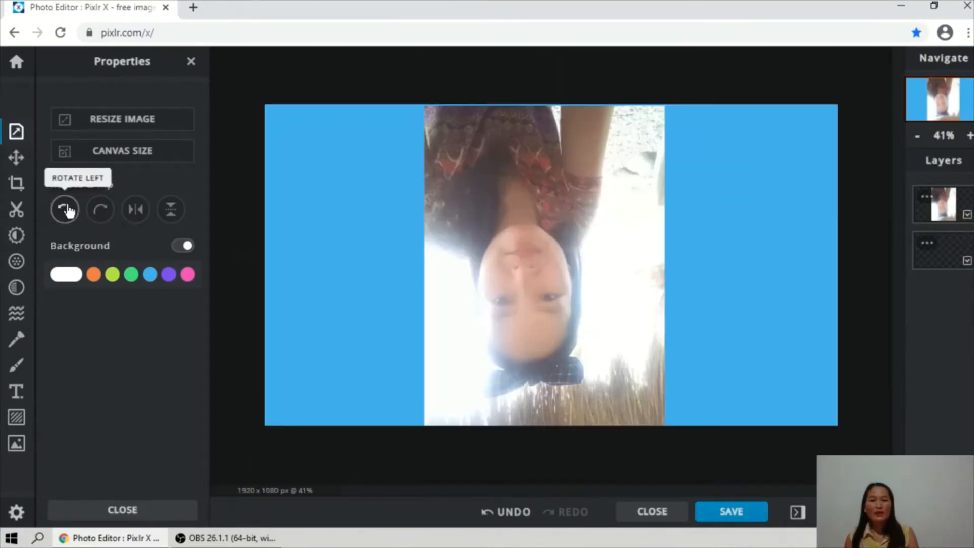
left_click(99, 210)
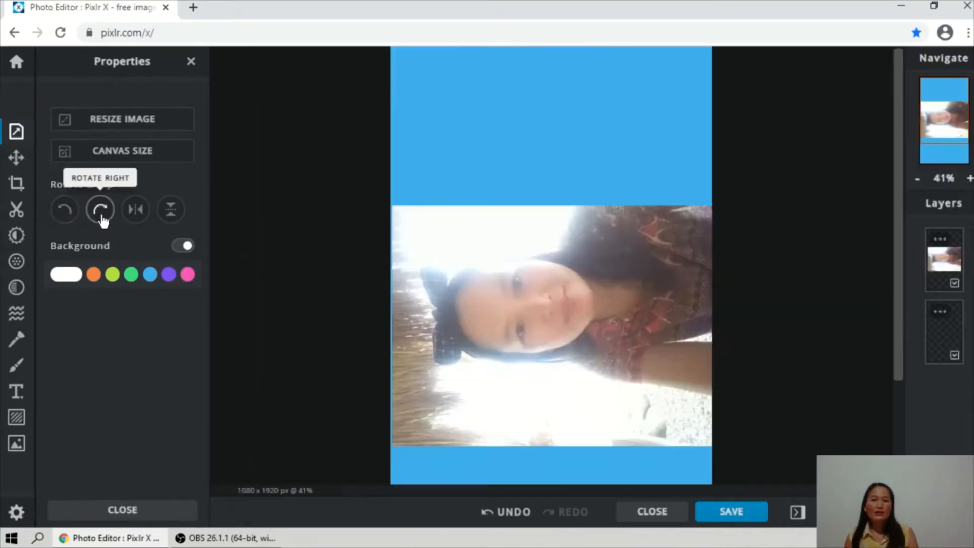
left_click(134, 212)
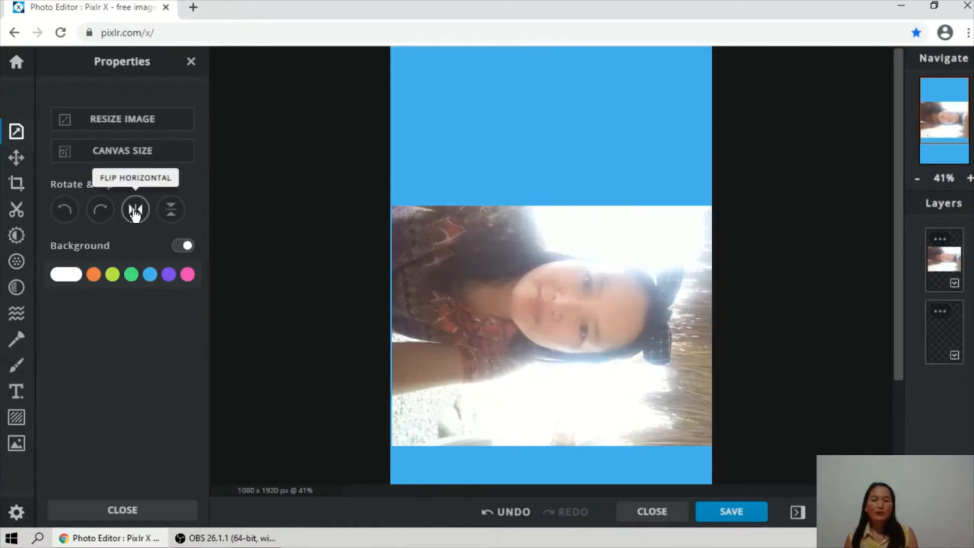
left_click(135, 212)
left_click(171, 216)
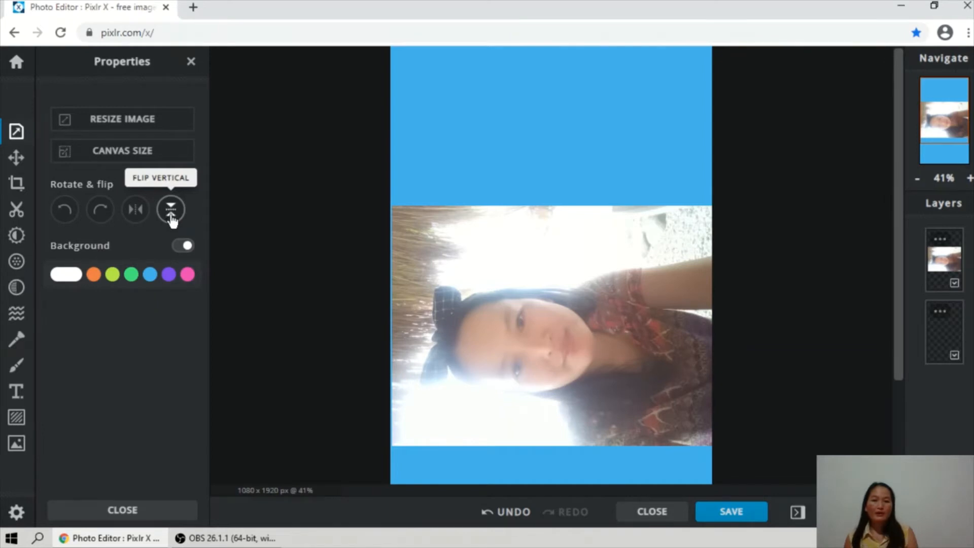
left_click(171, 216)
left_click(90, 218)
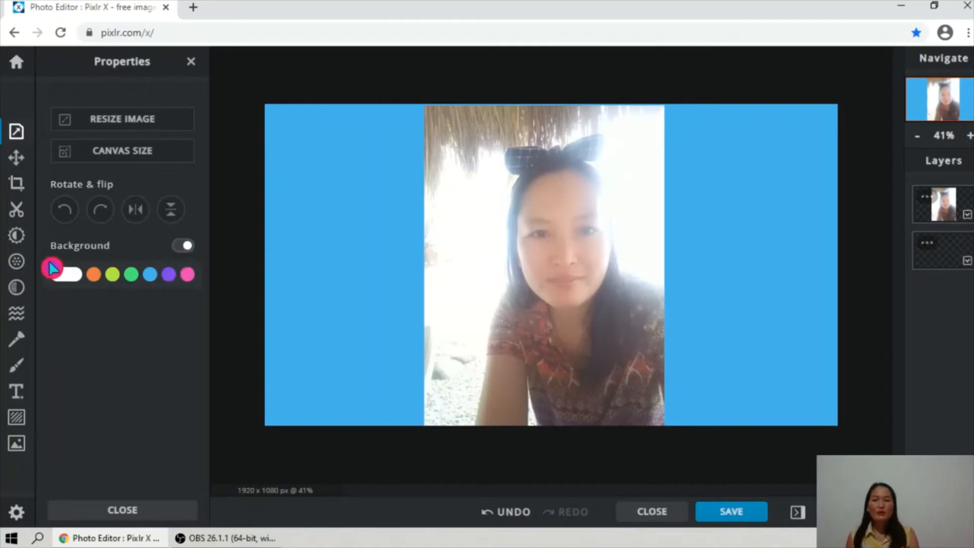
Choose blue as the background colour again and undo the last change
left_click(159, 277)
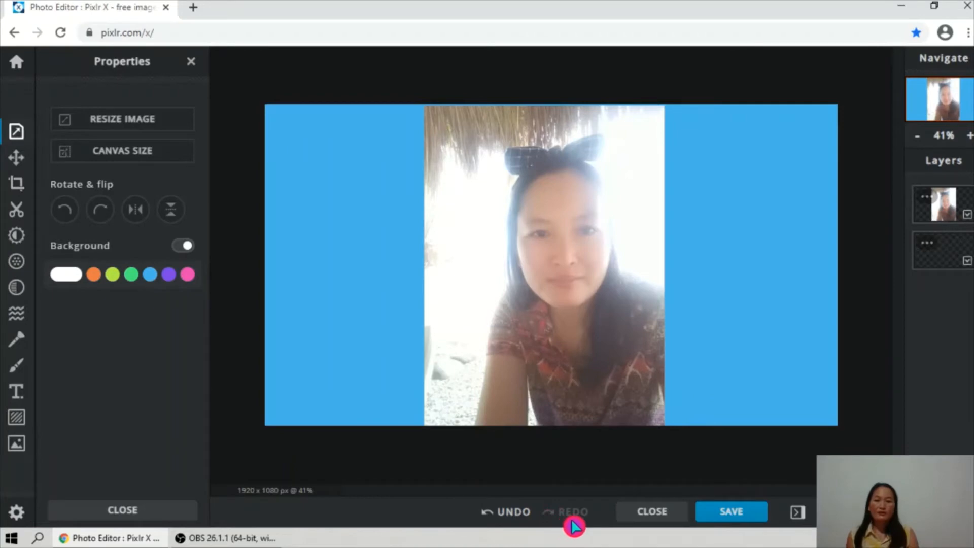
key("ctrl+z")
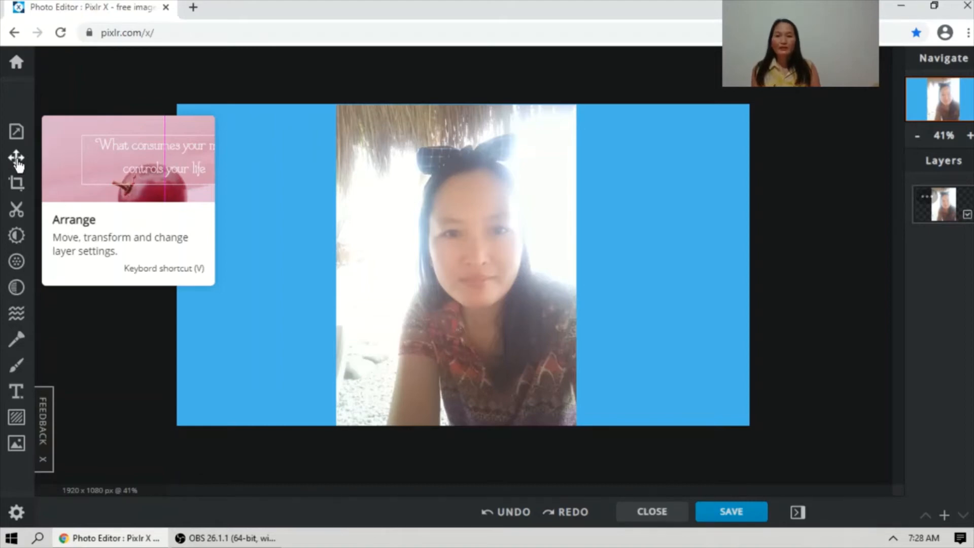
Select the photo layer for arranging and set its blend mode to Multiply
left_click(16, 160)
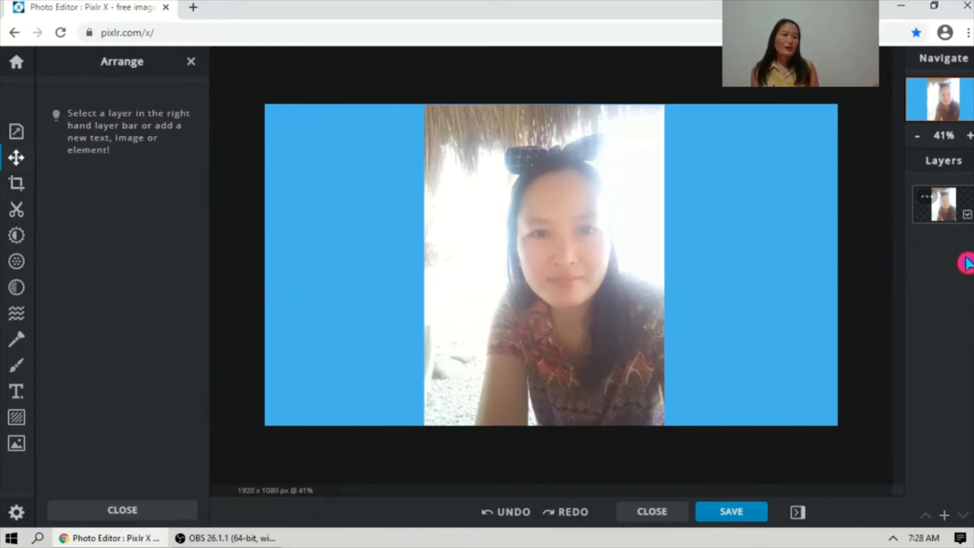
left_click(942, 207)
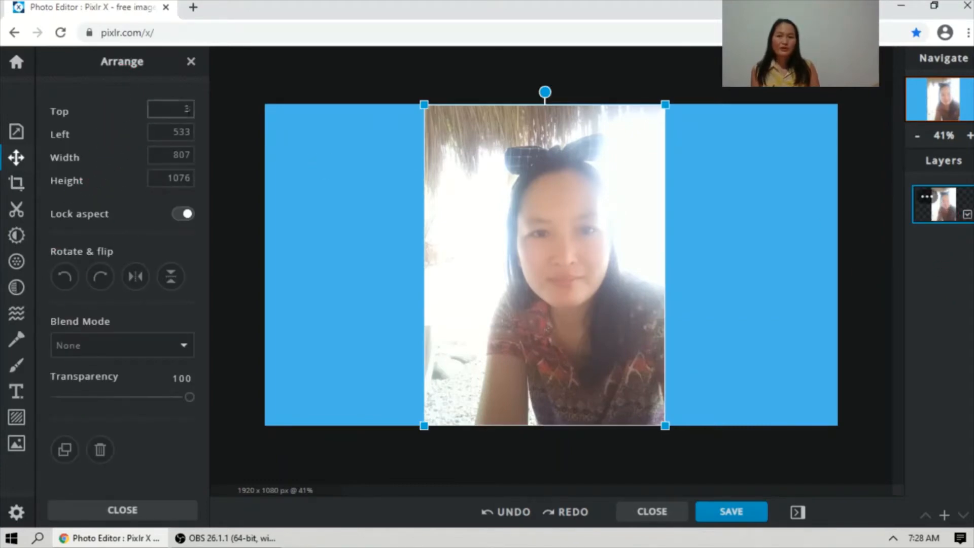
left_click(188, 127)
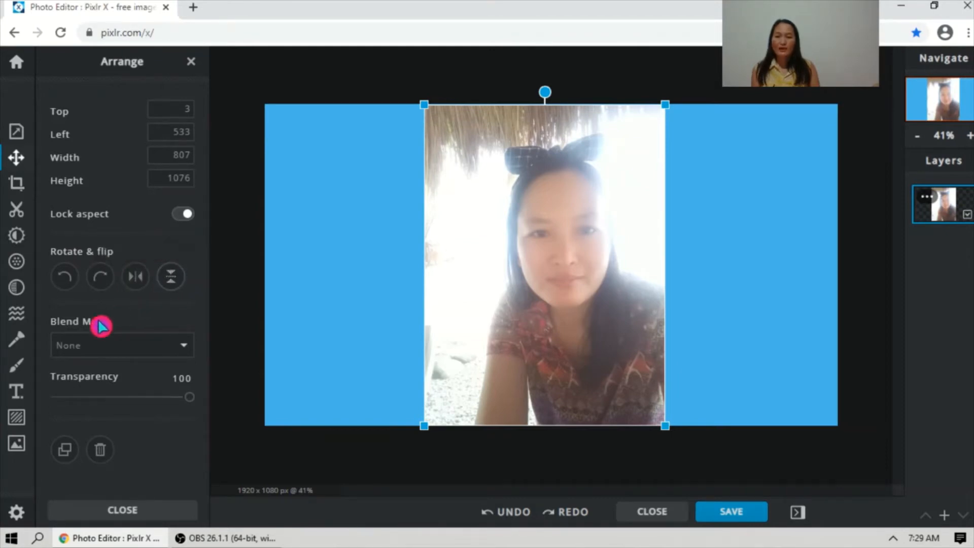
left_click(185, 349)
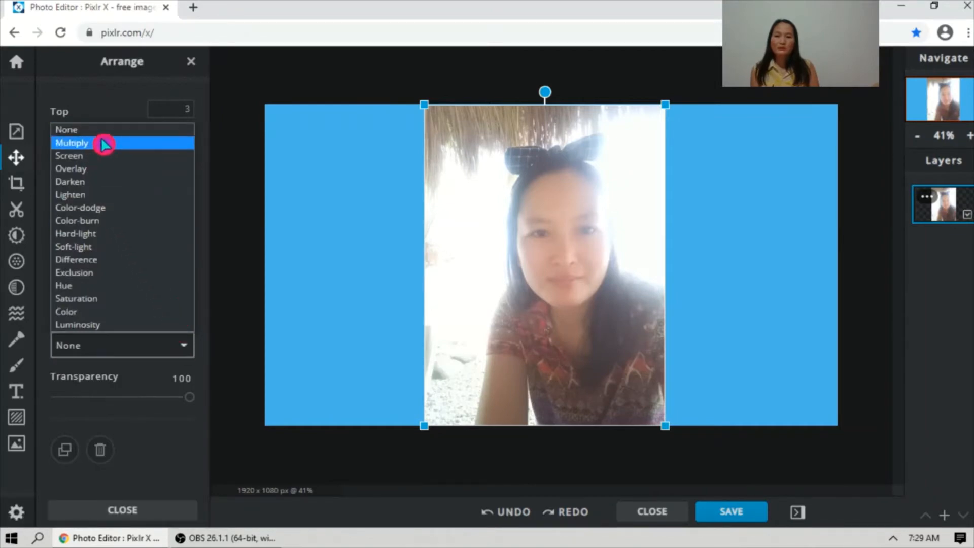
left_click(136, 147)
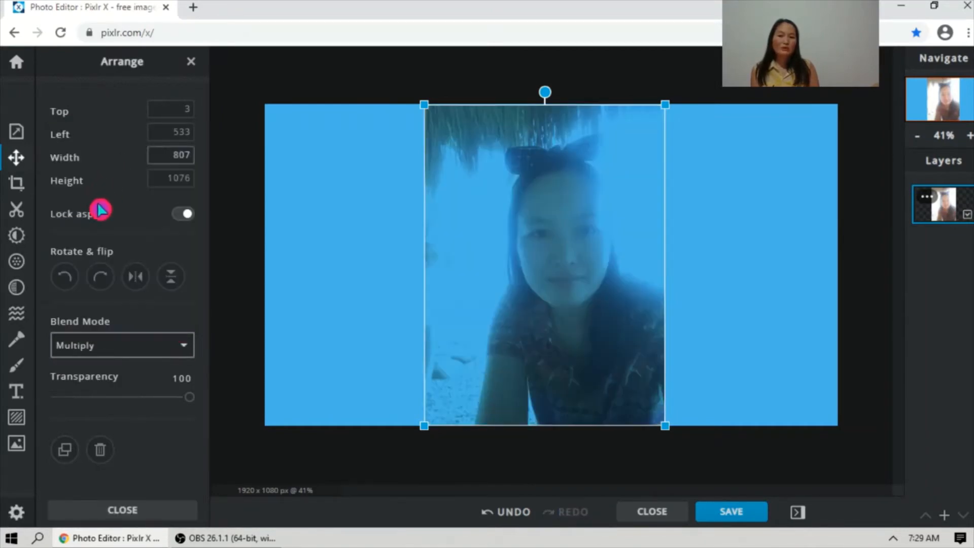
left_click(102, 209)
Look through the blend modes available for the photo layer without choosing another one
left_click(185, 349)
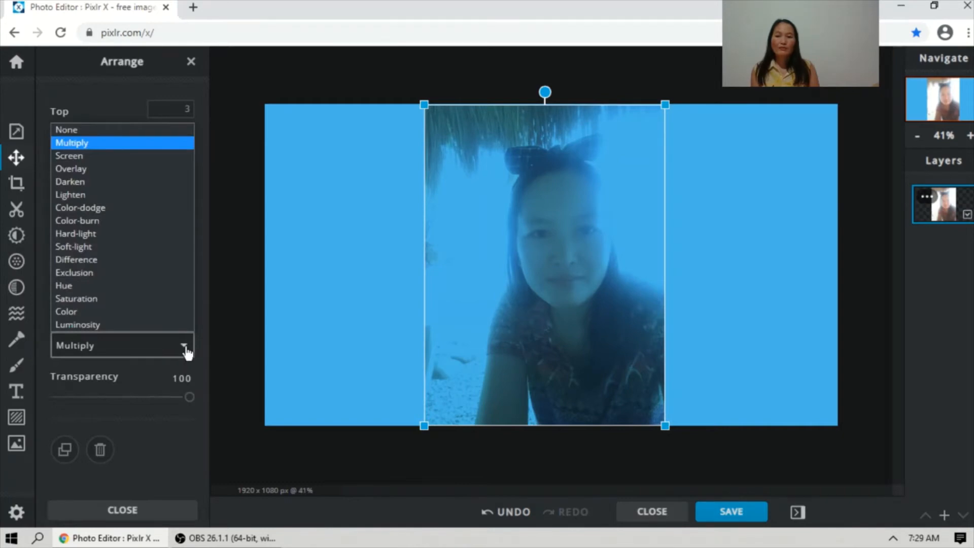
left_click(185, 350)
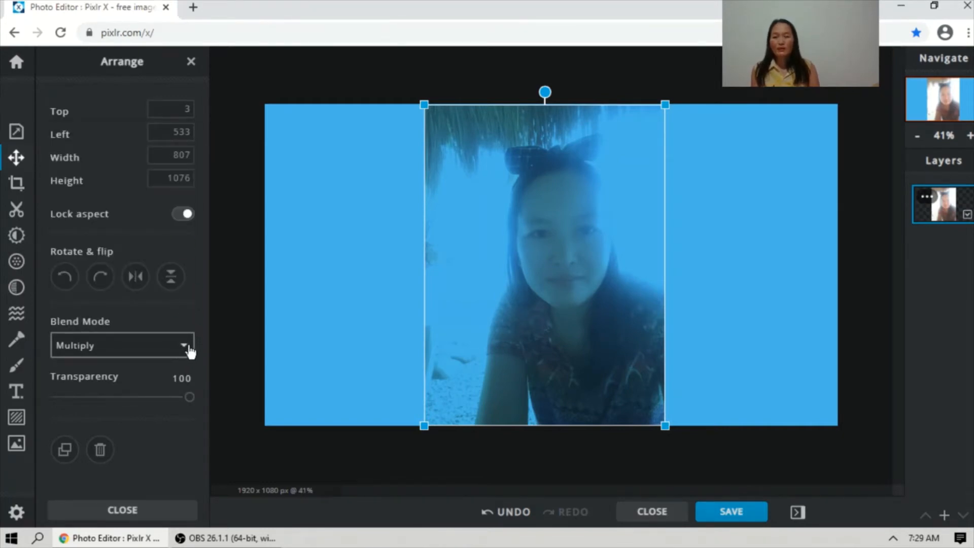
left_click(188, 349)
left_click(188, 347)
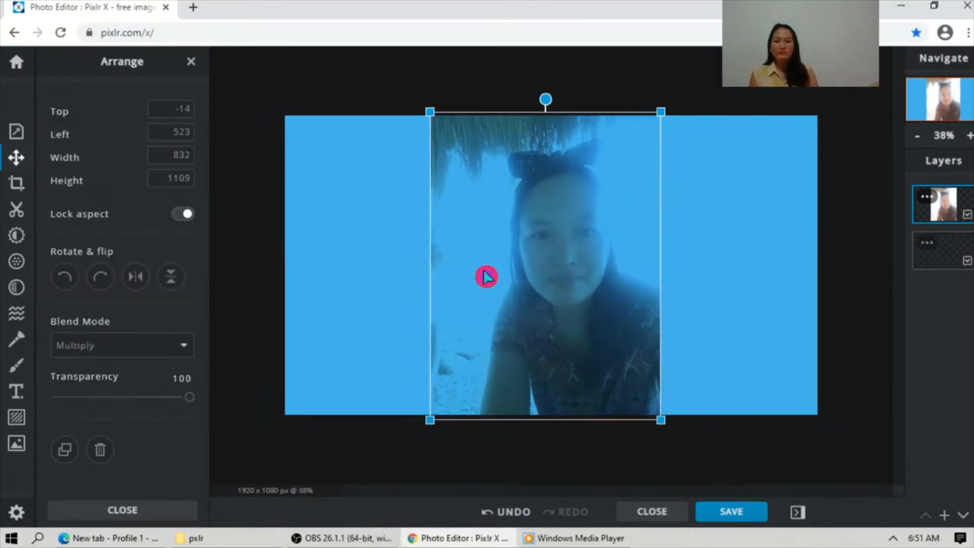
Undo the photo layer's Multiply blend mode and set its transparency to 99
left_click(486, 277)
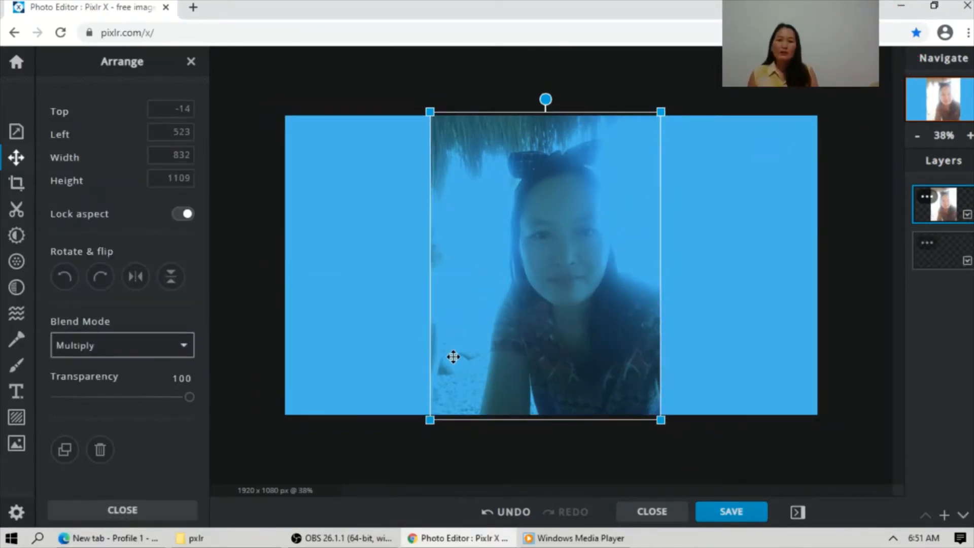
left_click(520, 515)
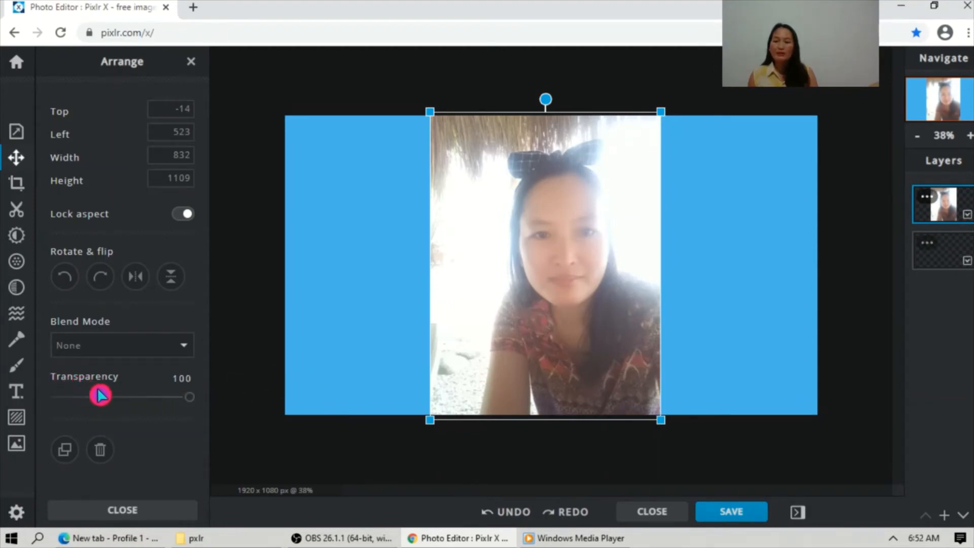
mouse_move(189, 401)
left_mouse_down()
mouse_move(96, 400)
mouse_move(189, 414)
left_mouse_up()
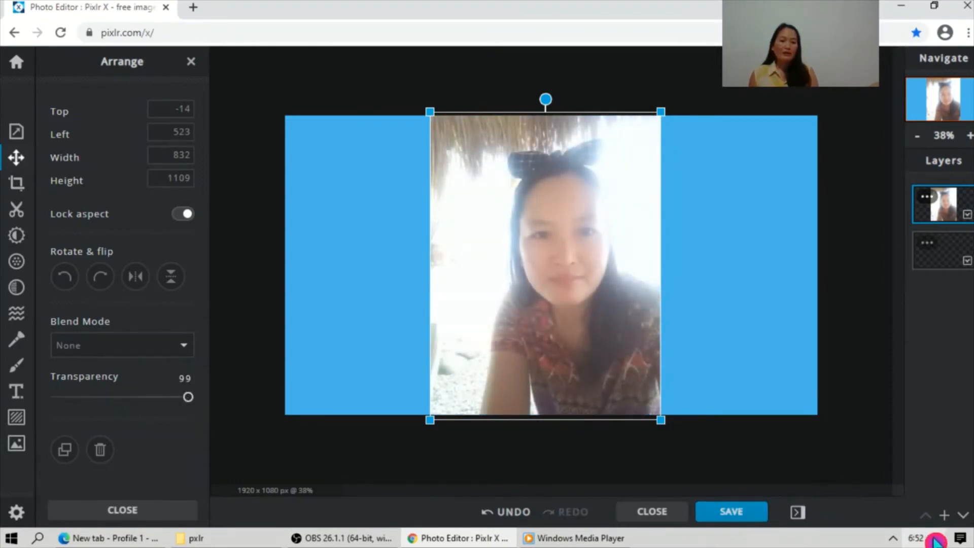
Add an empty layer, followed by an image layer with the selfme picture from the sample pic folder
left_click(945, 515)
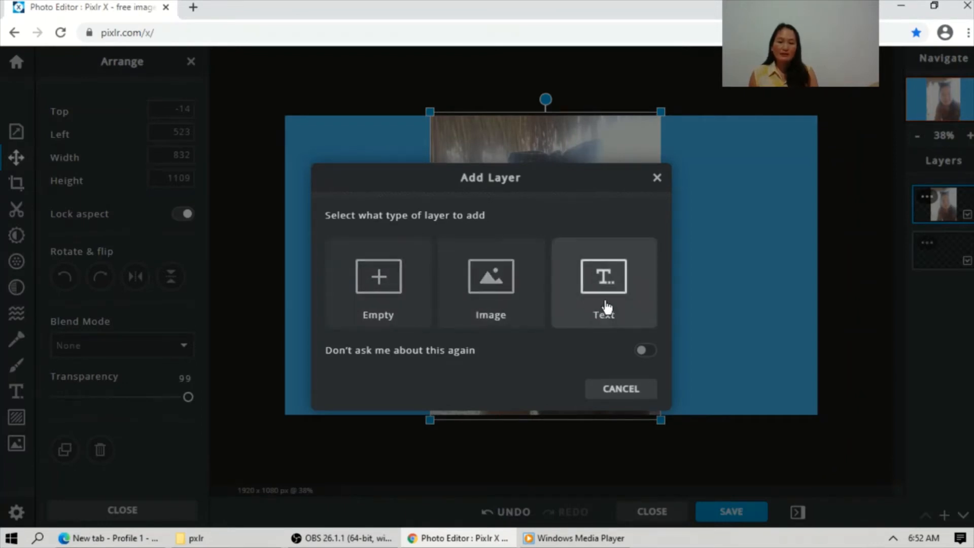
left_click(377, 289)
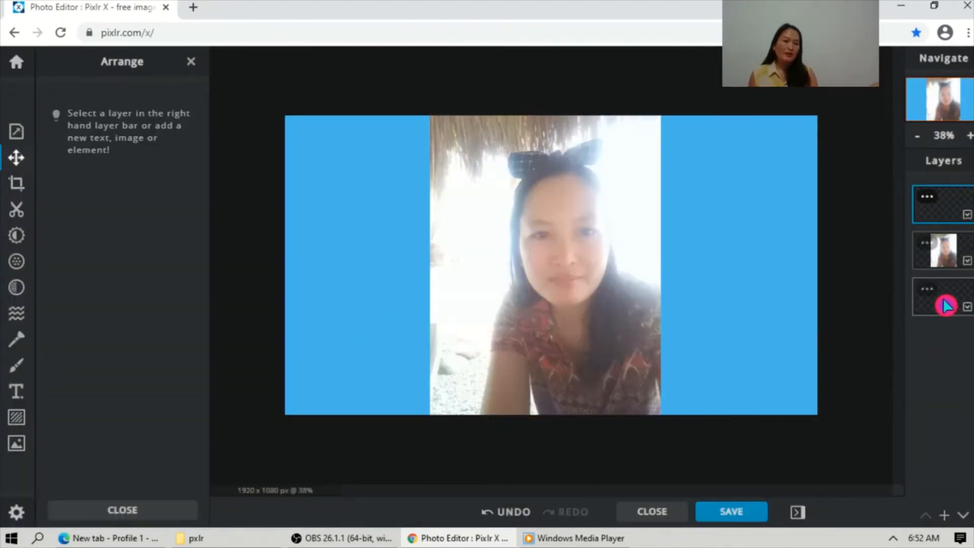
left_click(943, 515)
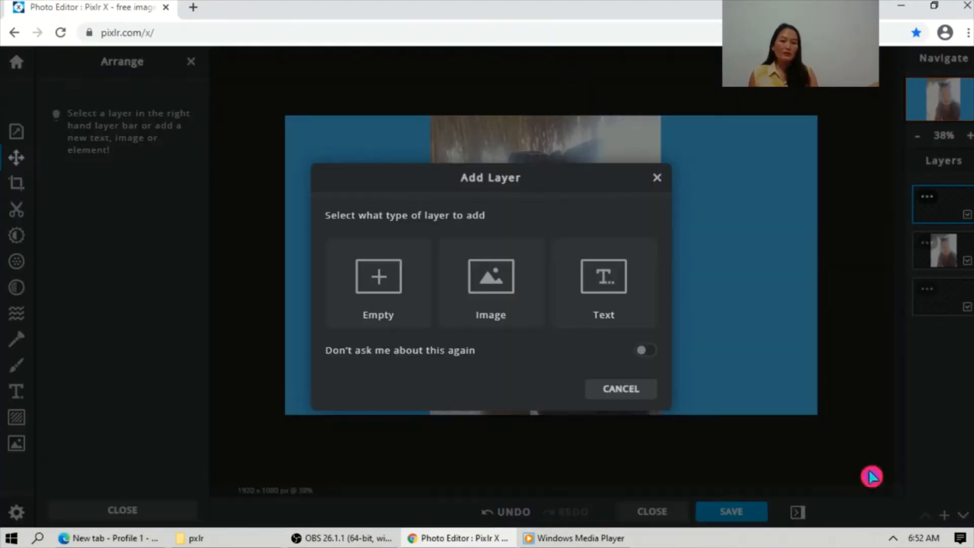
left_click(486, 278)
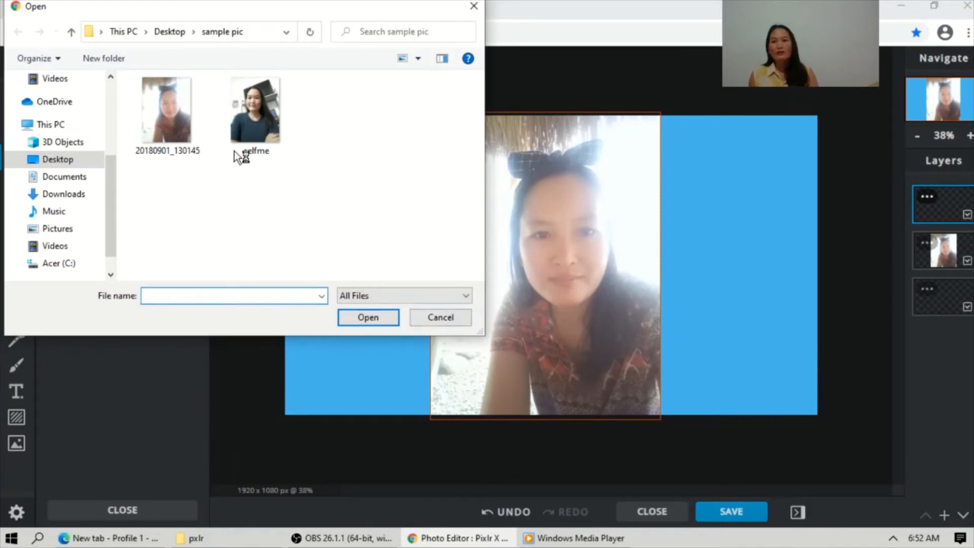
left_click(256, 101)
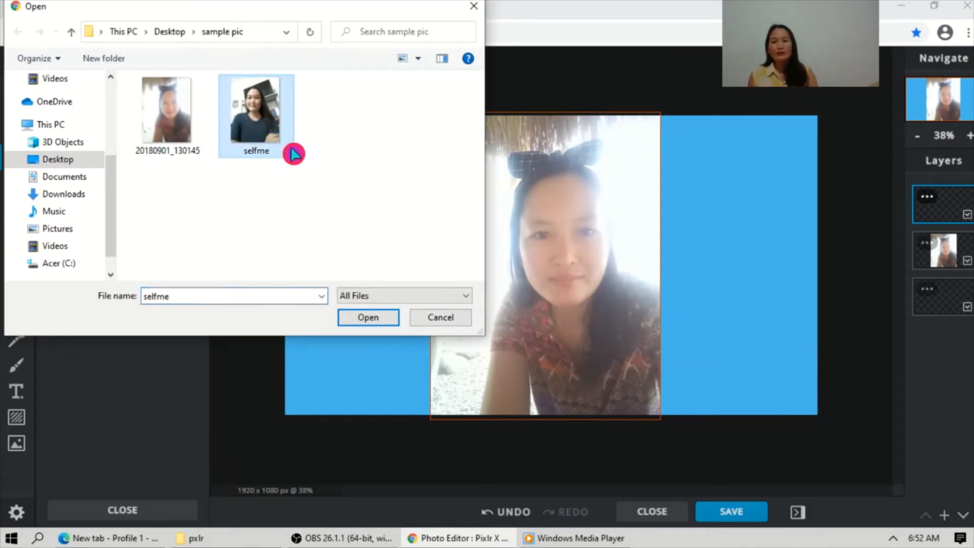
left_click(370, 324)
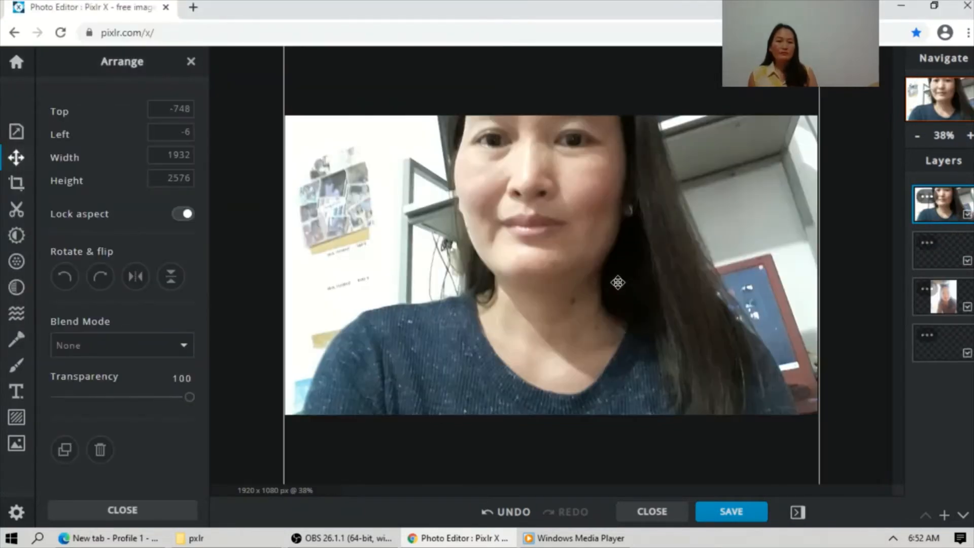
Shrink the selfme photo to about 911 × 1215 px and place it in the right half of the canvas
left_click_drag(618, 282, 583, 424)
left_click_drag(671, 211, 654, 246)
left_click_drag(766, 89, 540, 226)
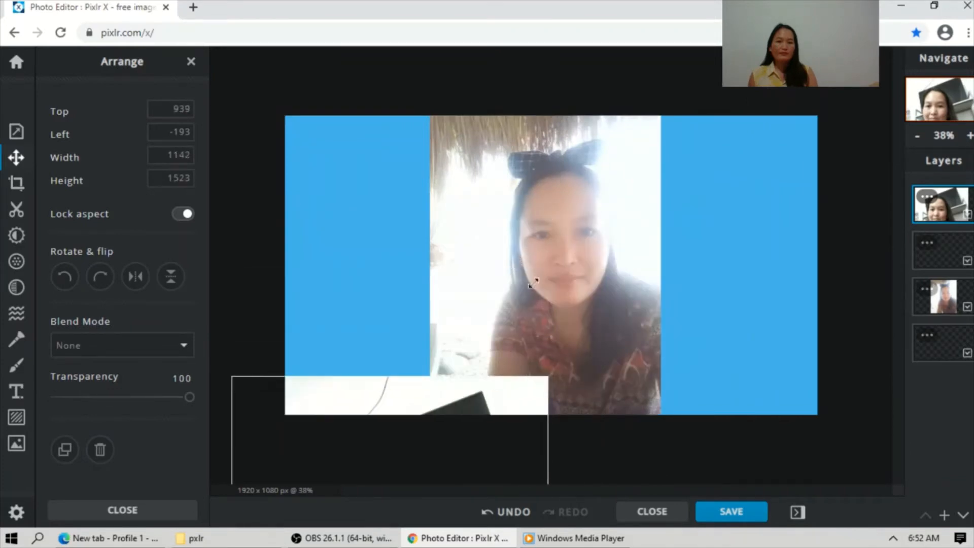
left_click_drag(437, 400, 713, 205)
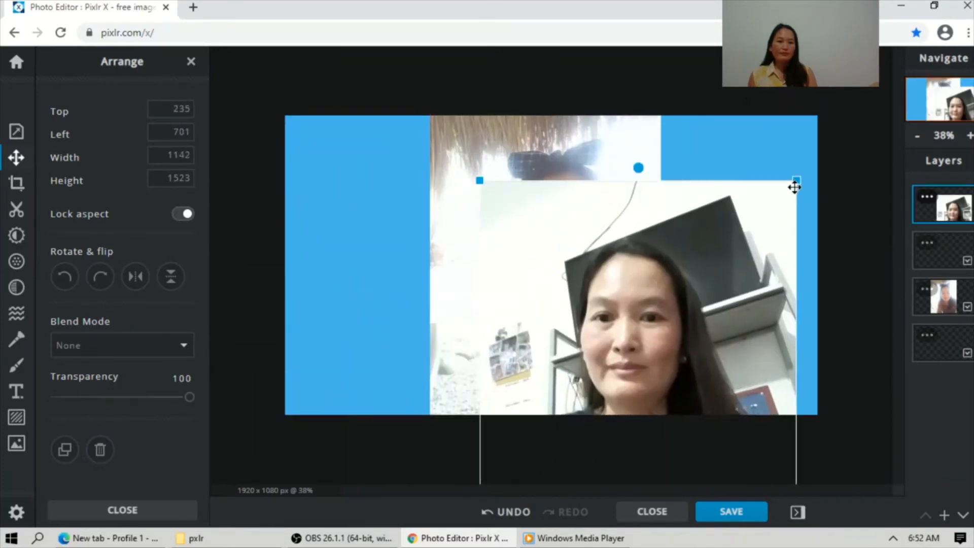
left_click_drag(795, 187, 718, 248)
left_click_drag(652, 371, 785, 251)
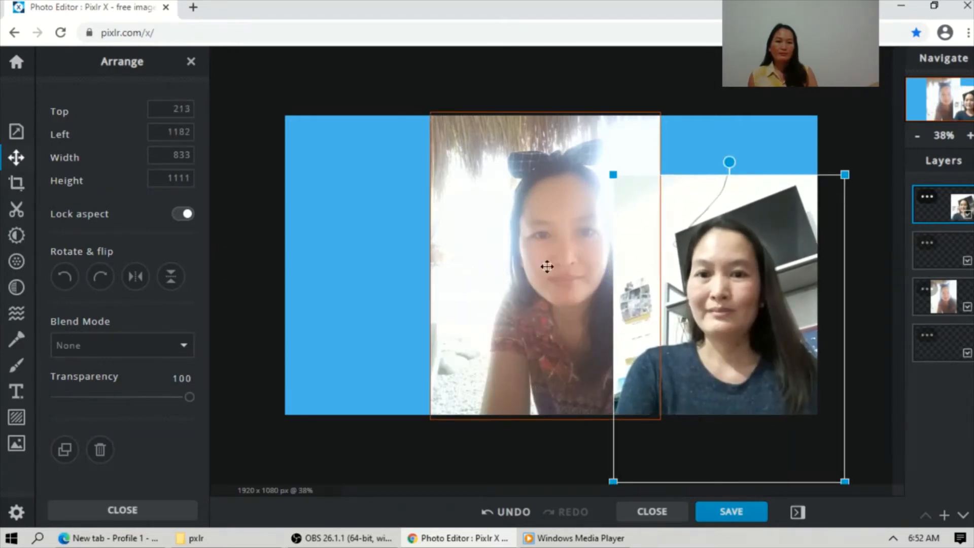
left_click_drag(743, 279, 712, 223)
left_click_drag(580, 421, 559, 406)
Move the first photo to the left half of the canvas and enlarge it to about 982 × 1309 px
left_click_drag(480, 148, 482, 138)
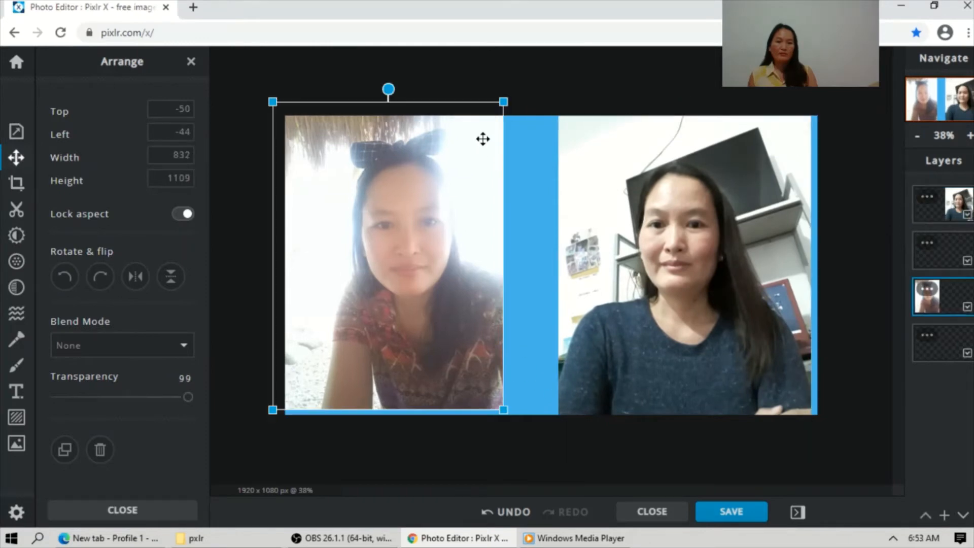
left_click_drag(503, 102, 543, 107)
left_click_drag(441, 231, 447, 246)
Enlarge the selfme photo to about 932 × 1243 px so it reaches the canvas's right edge
left_click(670, 267)
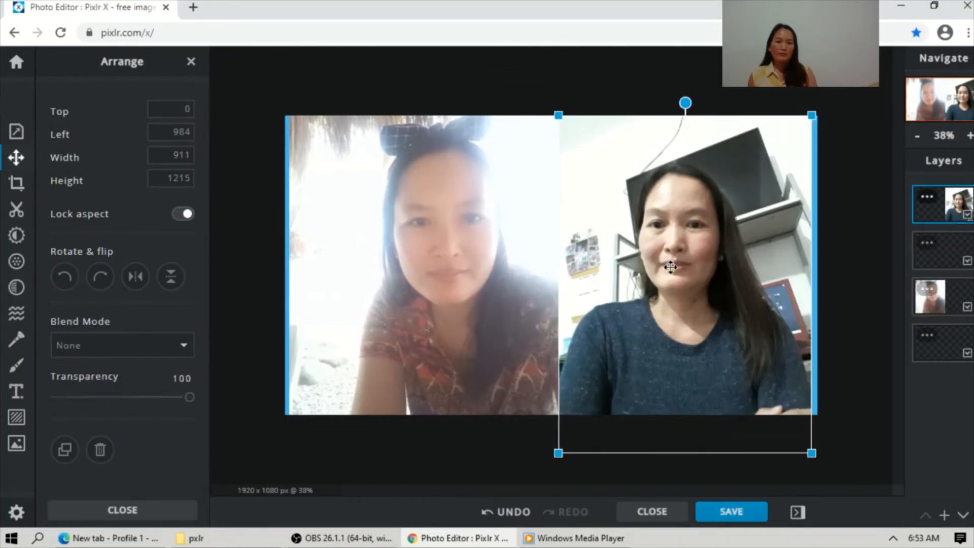
left_click_drag(670, 266, 689, 256)
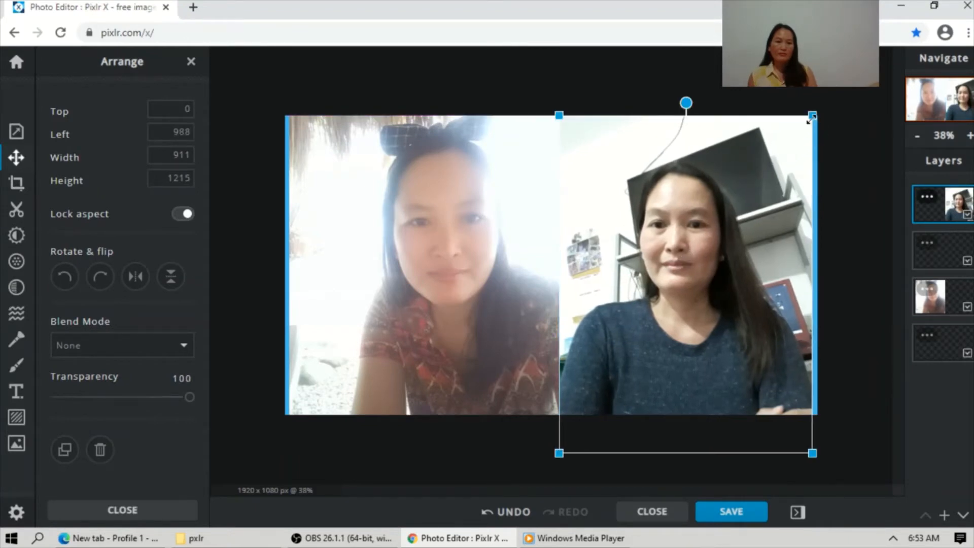
left_click_drag(815, 115, 818, 107)
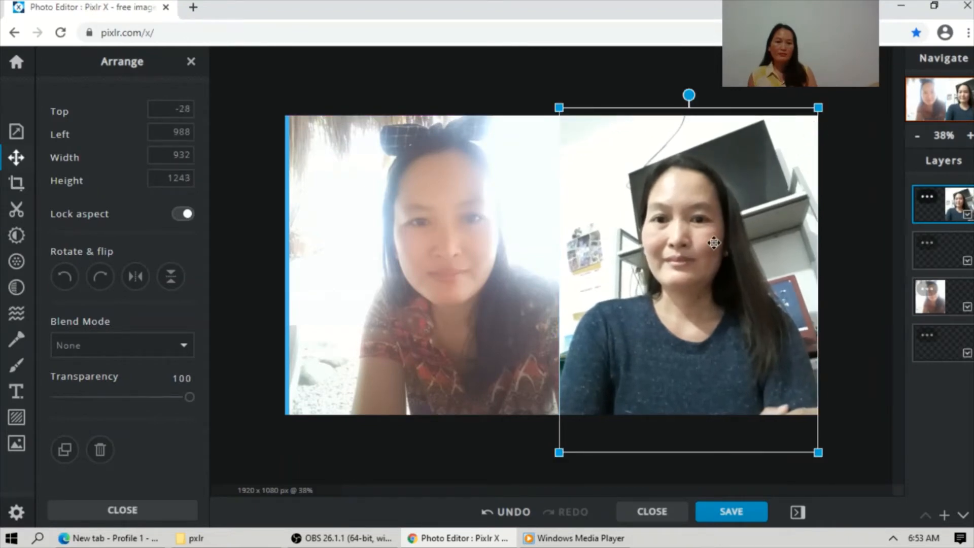
Shift the first photo to the canvas's left edge and enlarge the selfme photo leftward to close the gap, leaving no layer selected
left_click(405, 304)
left_click_drag(288, 80, 293, 83)
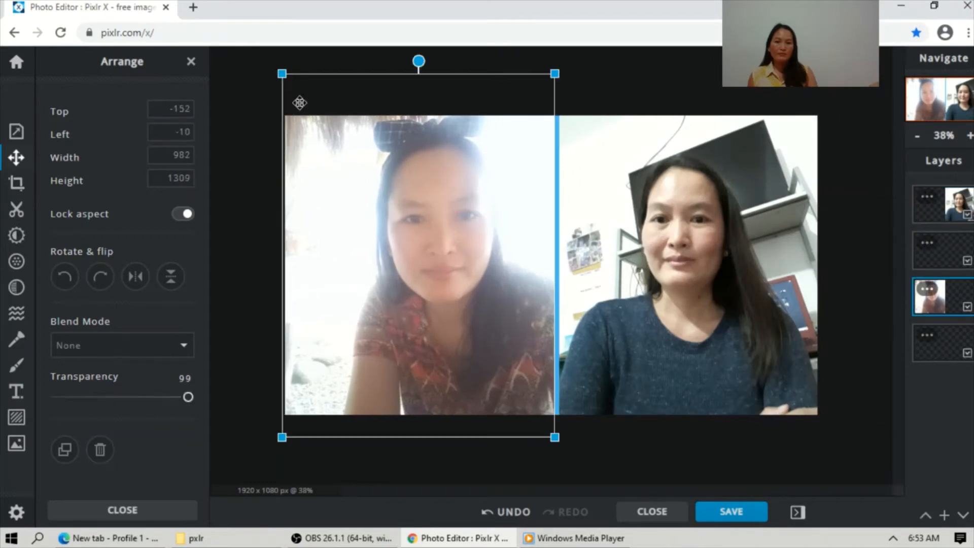
left_click(405, 470)
left_click(644, 355)
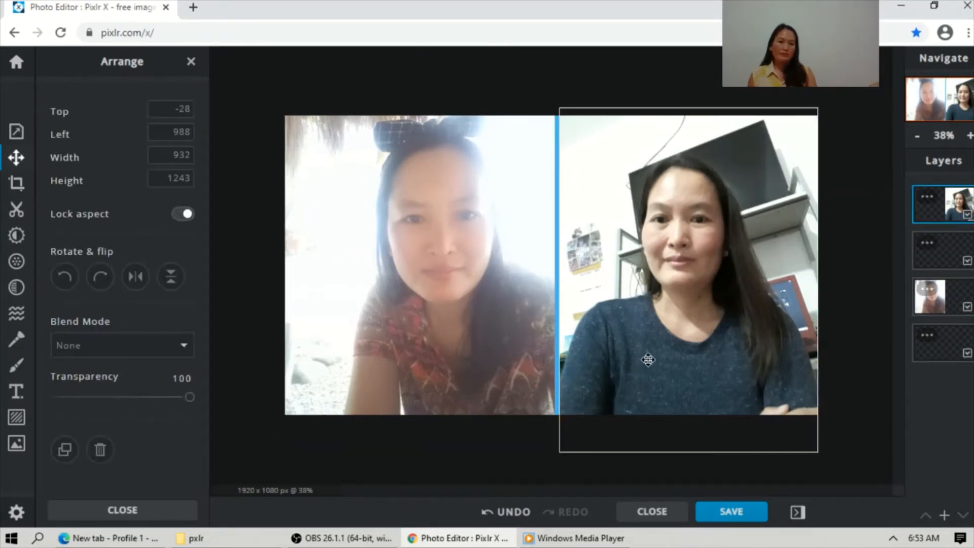
left_click_drag(556, 105, 554, 102)
left_click(542, 94)
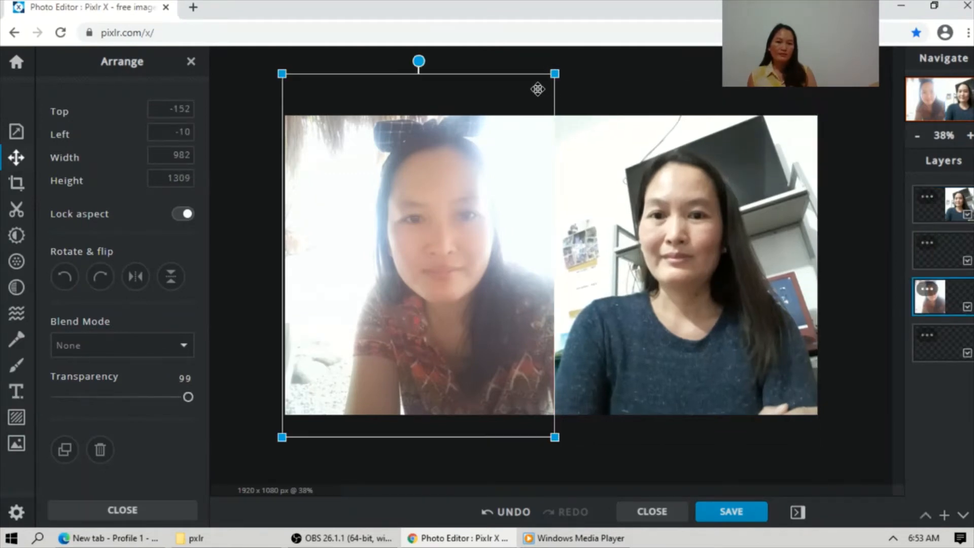
left_click(630, 79)
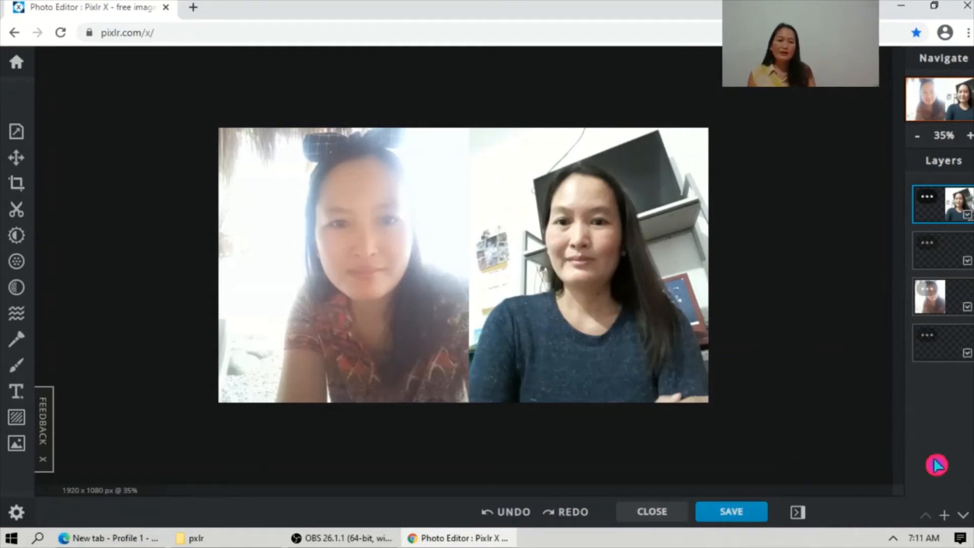
Add a text layer reading "Selfie" and place it at the bottom of the image
left_click(944, 516)
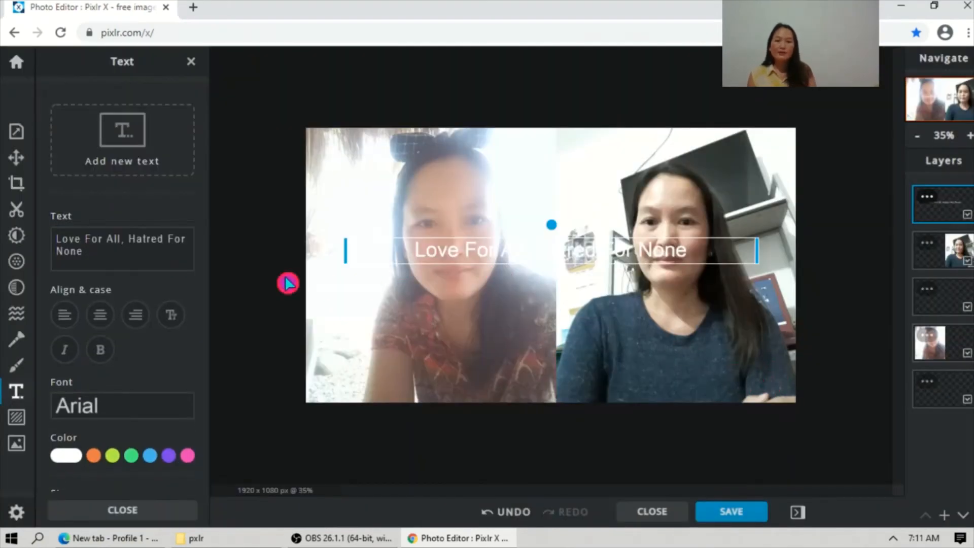
double_click(135, 247)
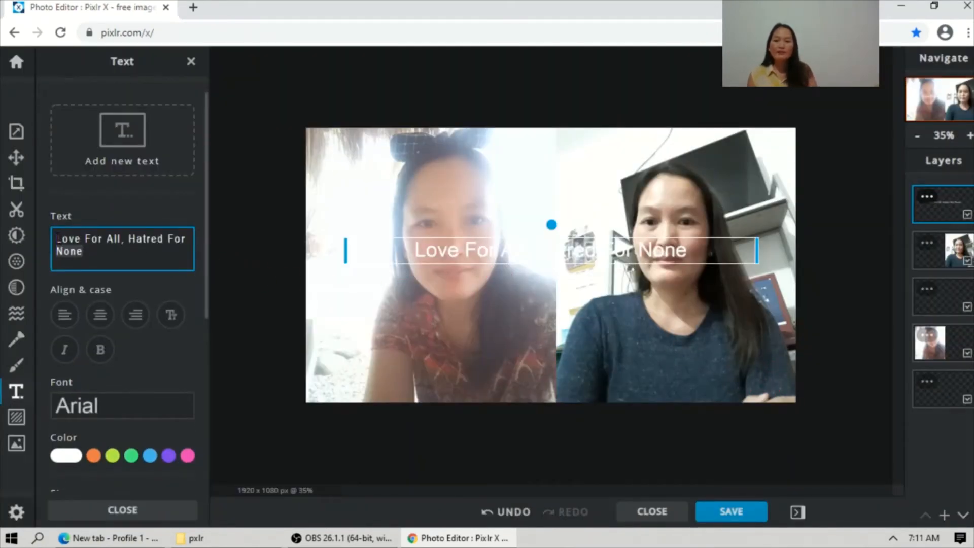
left_click_drag(58, 239, 121, 284)
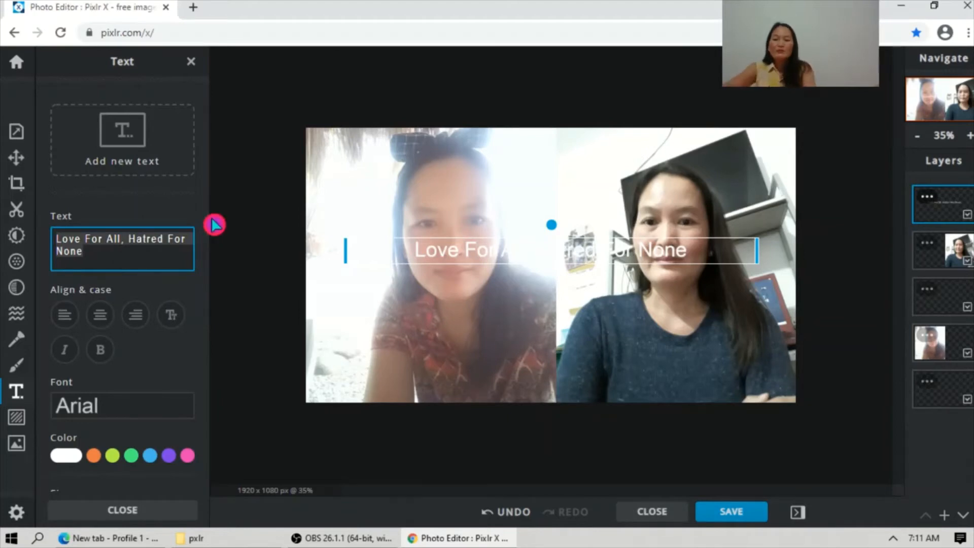
key("Caps_Lock")
type("S")
key("Caps_Lock")
type("r")
key("BackSpace")
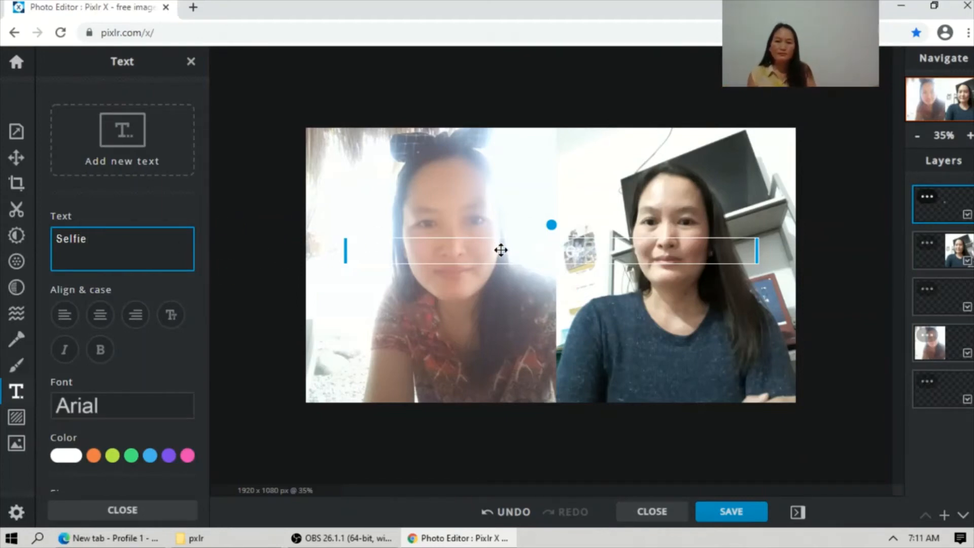
left_click_drag(500, 252, 509, 399)
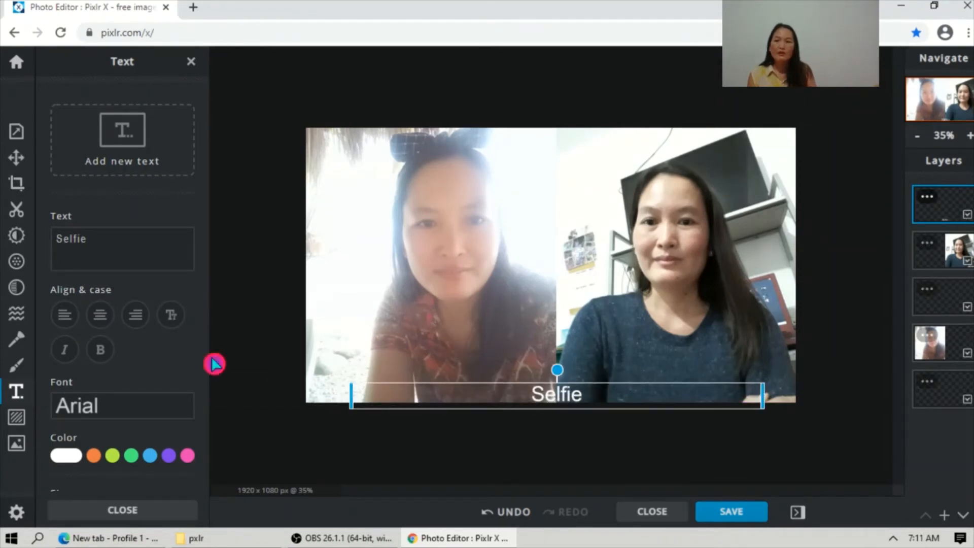
Try right alignment and uppercase on the Selfie text, returning it to centre alignment and normal case
left_click(84, 321)
left_click(100, 314)
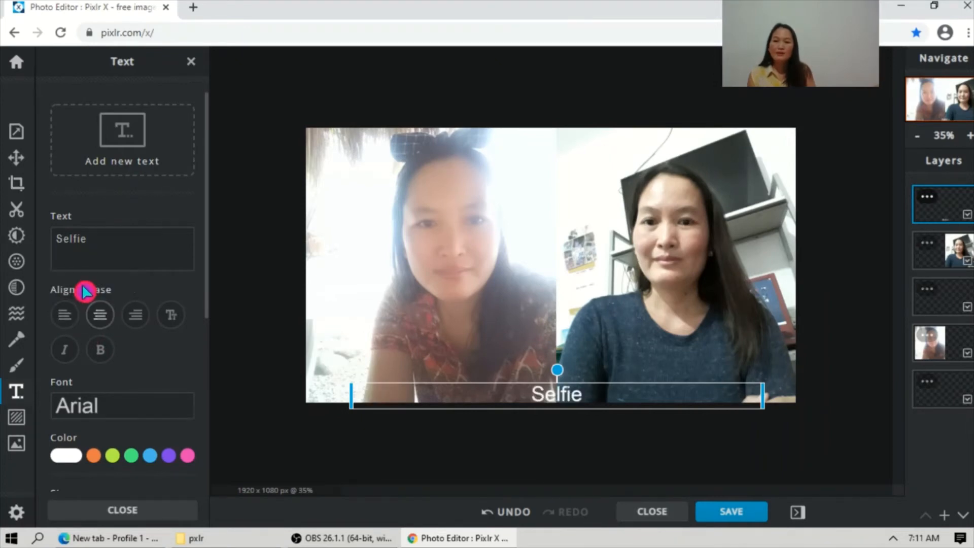
left_click(135, 315)
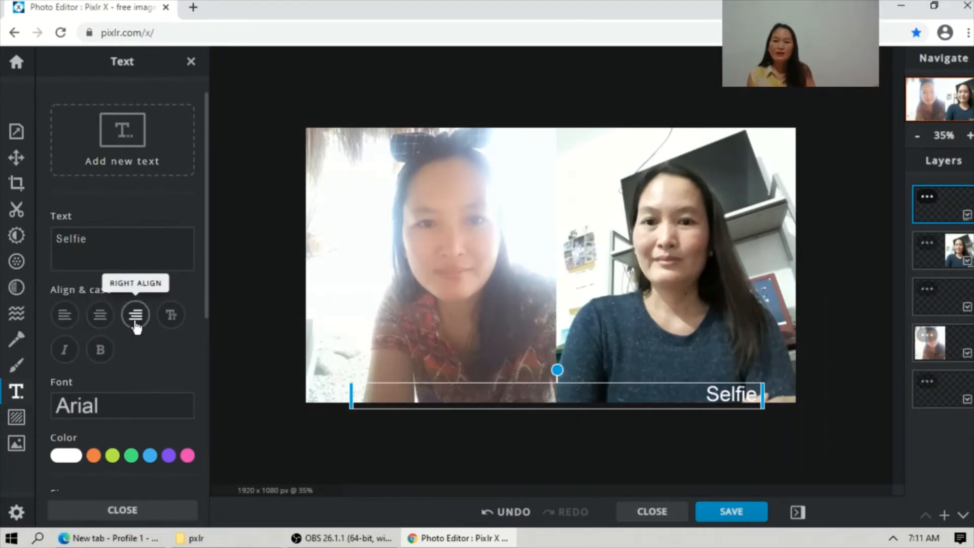
left_click(172, 320)
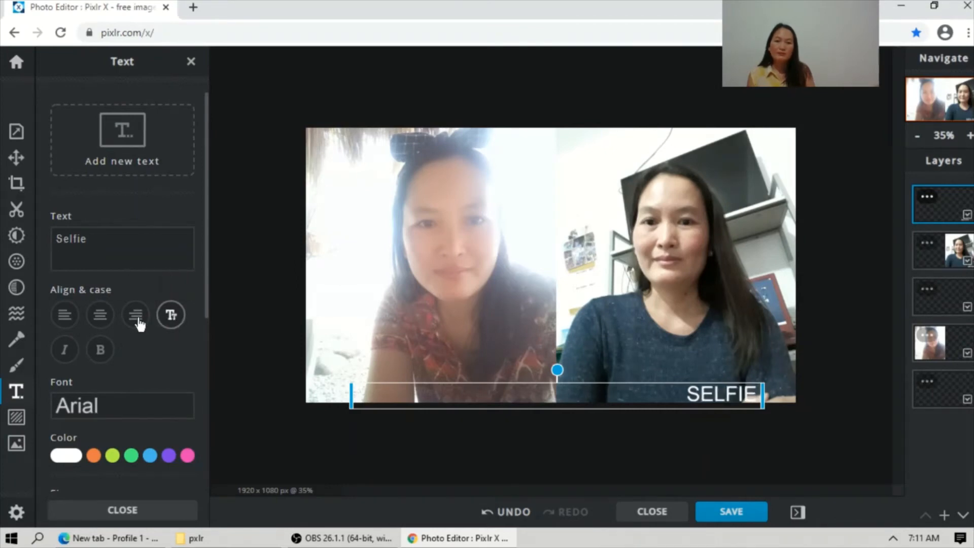
left_click(99, 316)
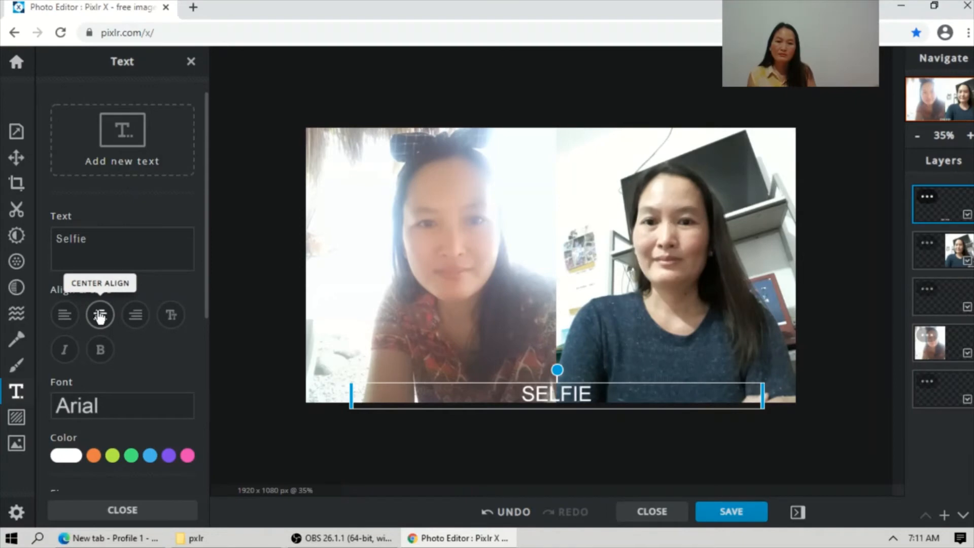
left_click(167, 317)
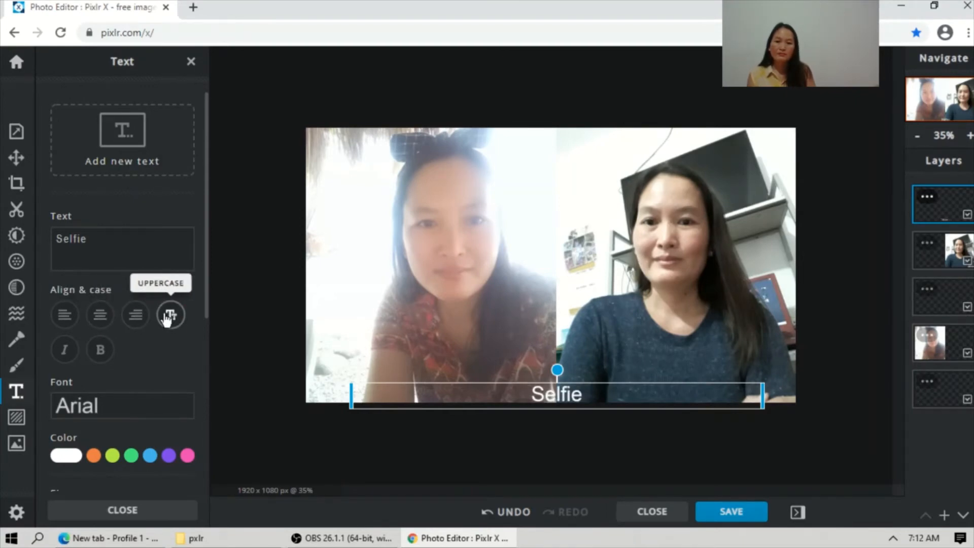
Apply bold and italic to the Selfie text and choose a different, handwriting-style font for it
left_click(100, 352)
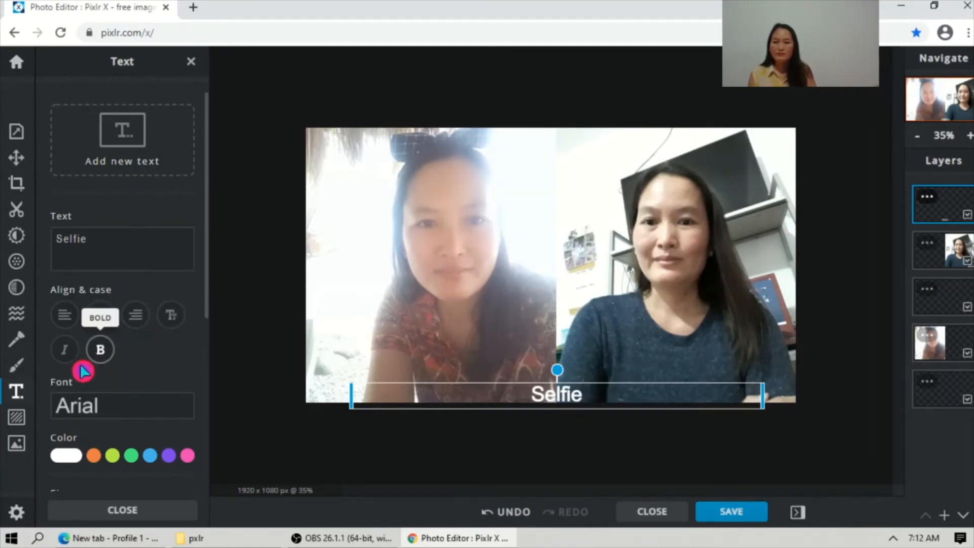
left_click(65, 350)
left_click(95, 350)
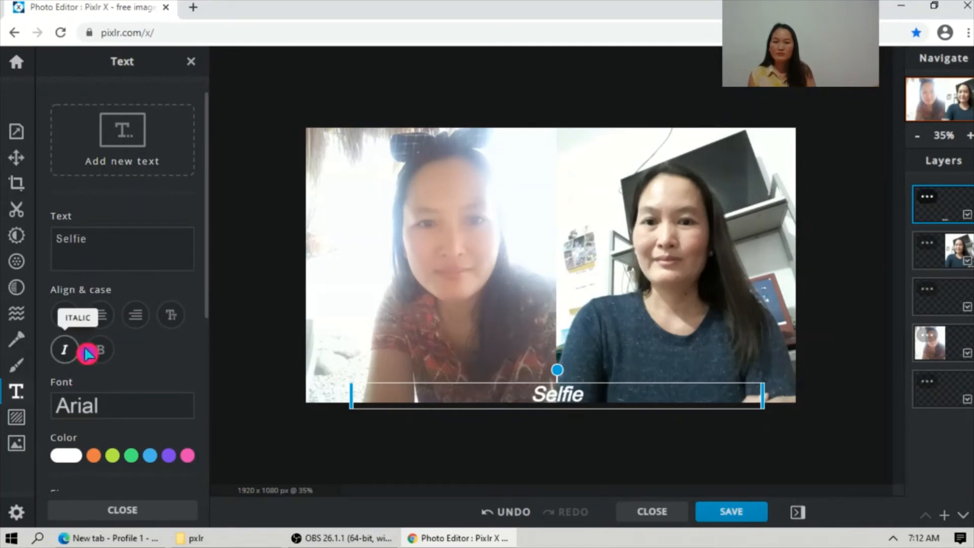
left_click(60, 350)
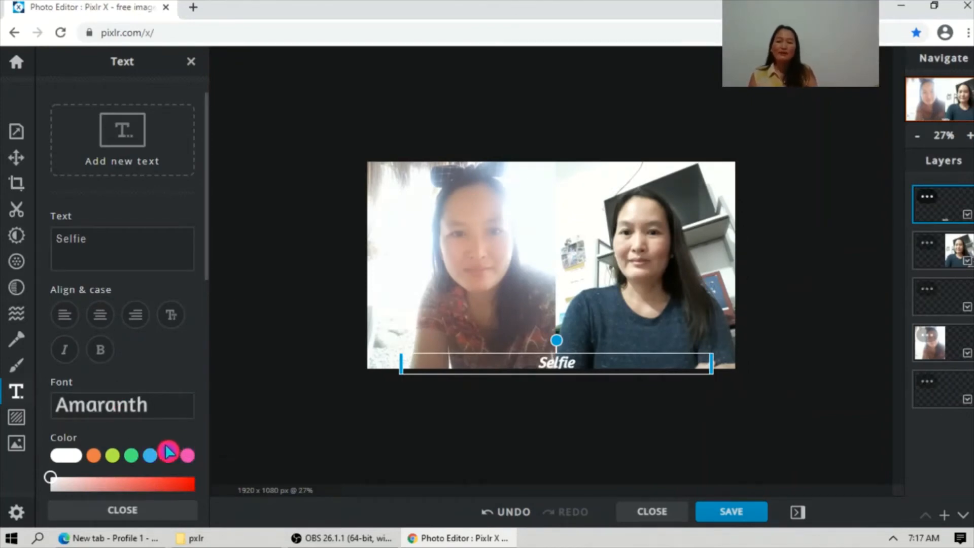
left_click(81, 407)
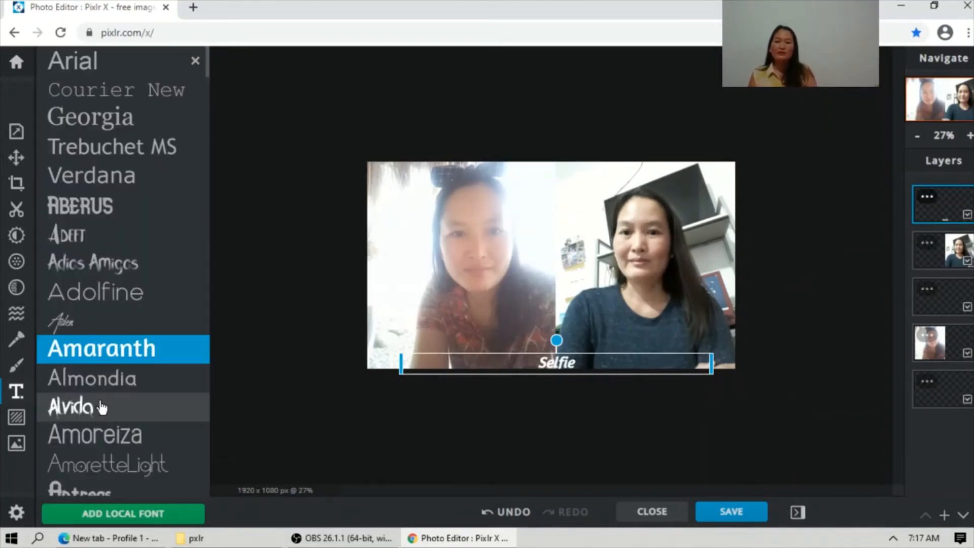
left_click(126, 127)
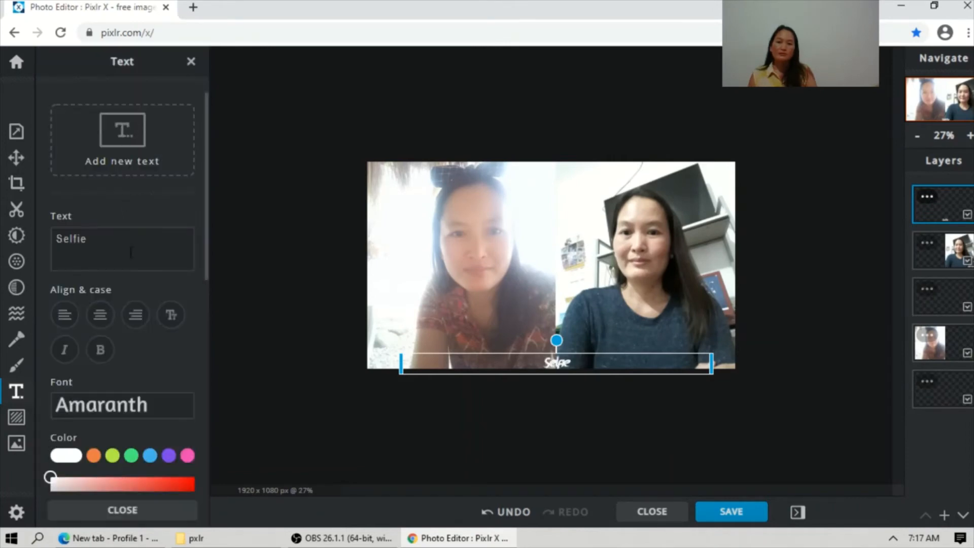
Set the Selfie text's font to Verdana and try orange before picking the grey-brown shade #9E928C as its colour
left_click(133, 397)
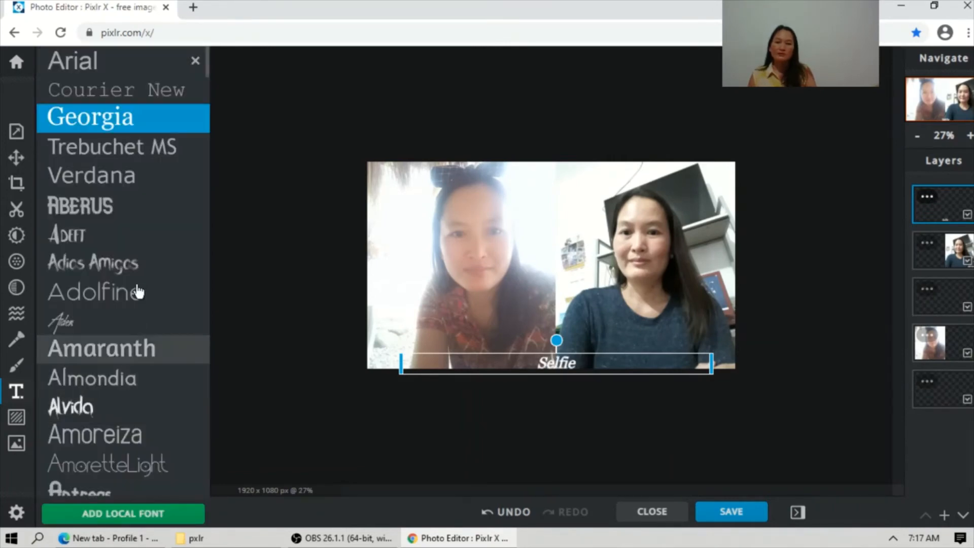
left_click(130, 181)
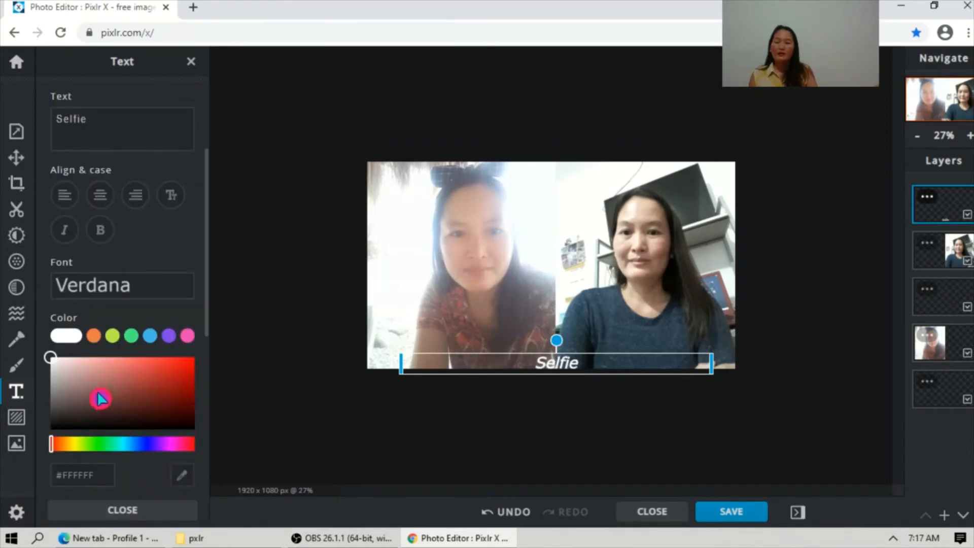
left_click(94, 336)
left_click(65, 411)
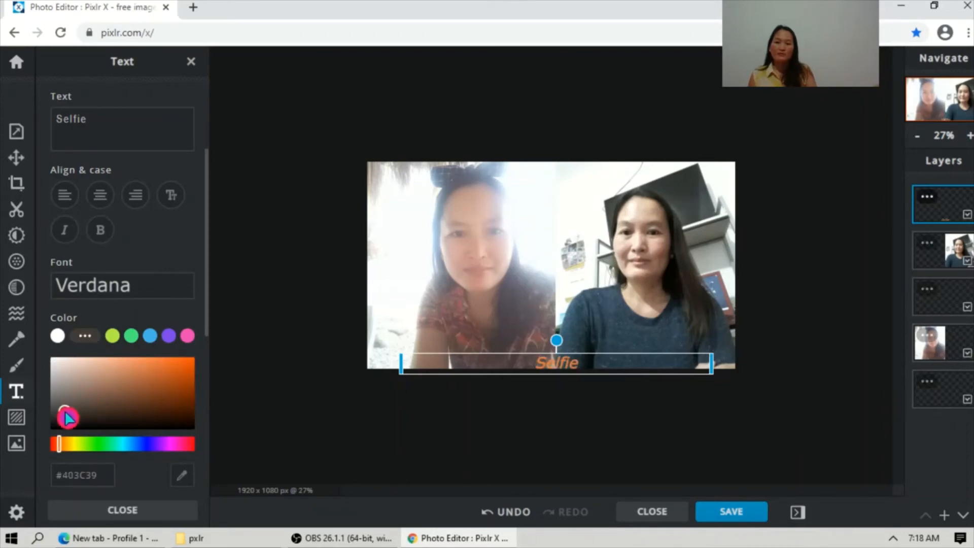
left_click(67, 384)
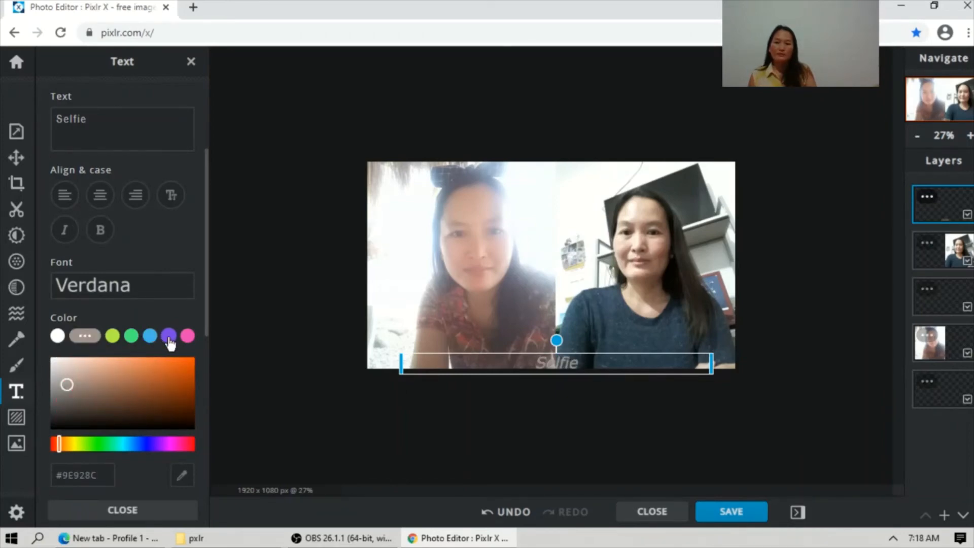
Recolour the Selfie text from the purple swatch, trying several shades and settling on the very dark purple #0E0324
left_click(169, 335)
left_click(66, 407)
left_click(88, 377)
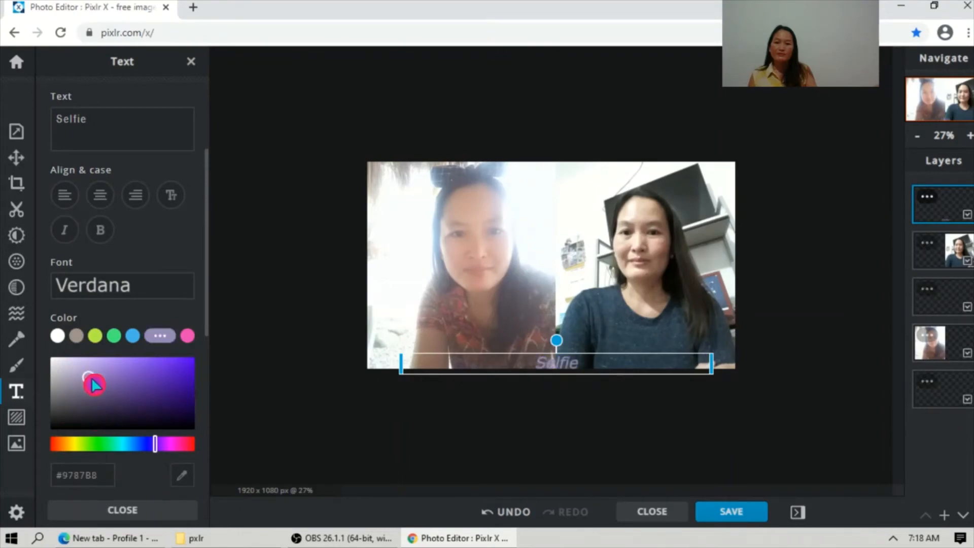
left_click(100, 388)
left_click(110, 411)
left_click(131, 395)
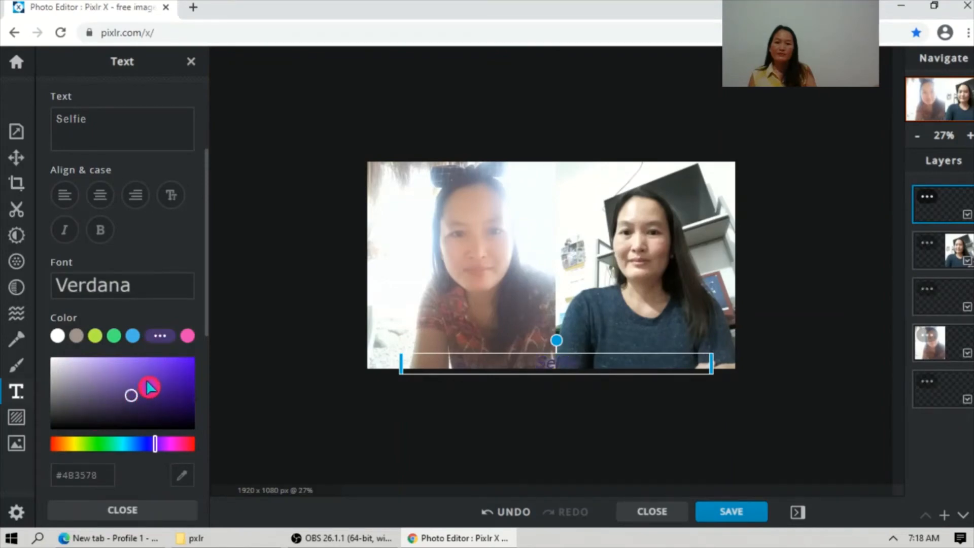
left_click(145, 382)
left_click(165, 394)
left_click(175, 408)
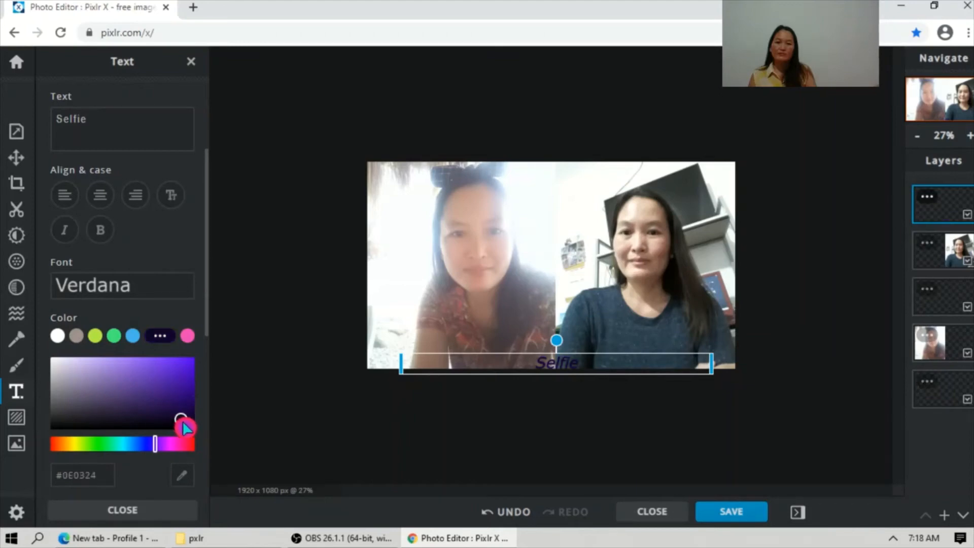
Set the Selfie text's size to 77, line spacing to 10 and letter spacing to 43
scroll(117, 456, "down", 5)
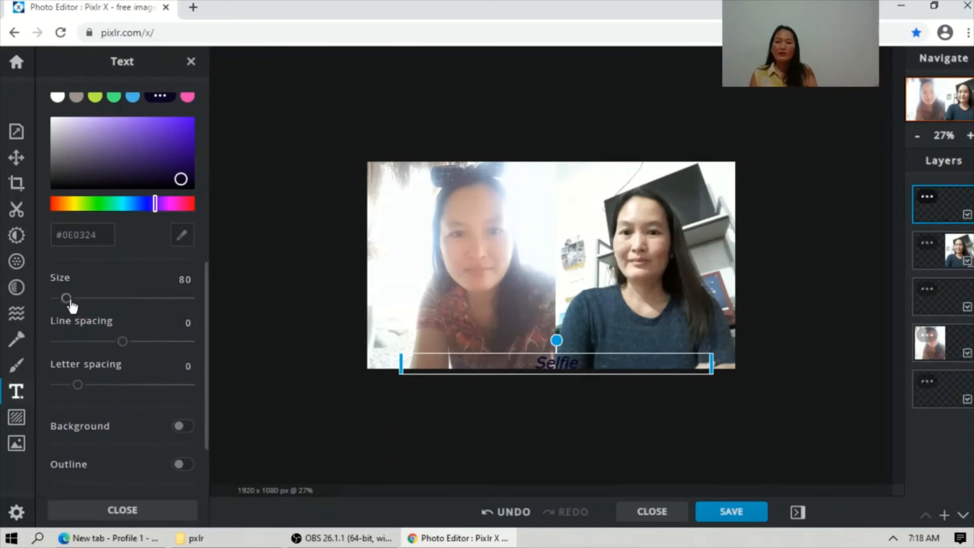
mouse_move(66, 299)
left_mouse_down()
mouse_move(154, 307)
mouse_move(66, 303)
left_mouse_up()
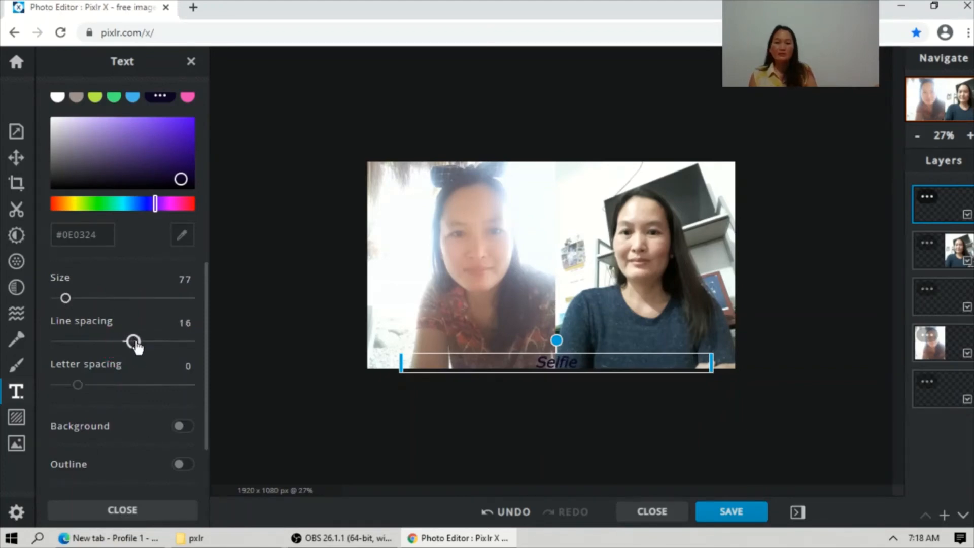
left_click_drag(130, 347, 159, 352)
left_click_drag(115, 343, 131, 346)
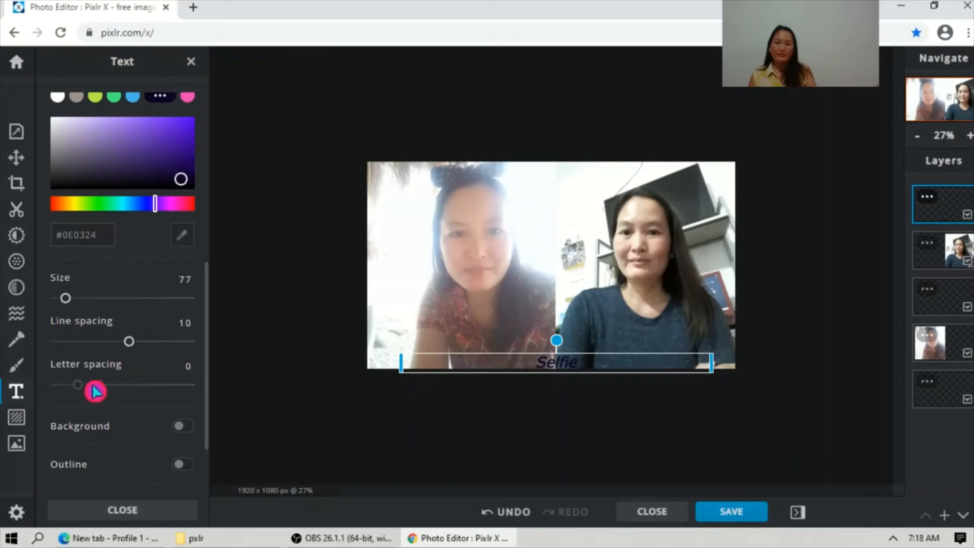
left_click_drag(99, 388, 130, 403)
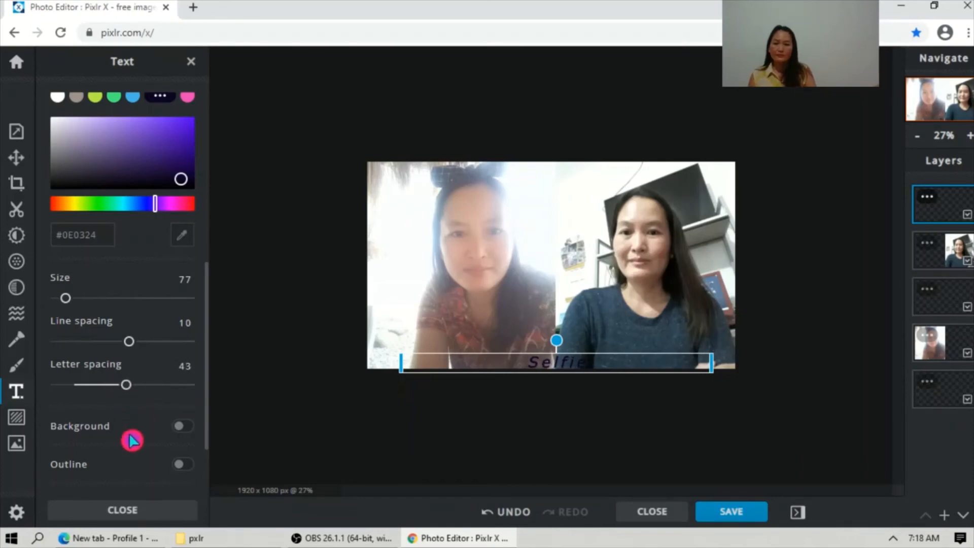
Try a background behind the Selfie text in orange, green, blue, purple, pink and dark grey, and switch the background off again
scroll(132, 455, "down", 2)
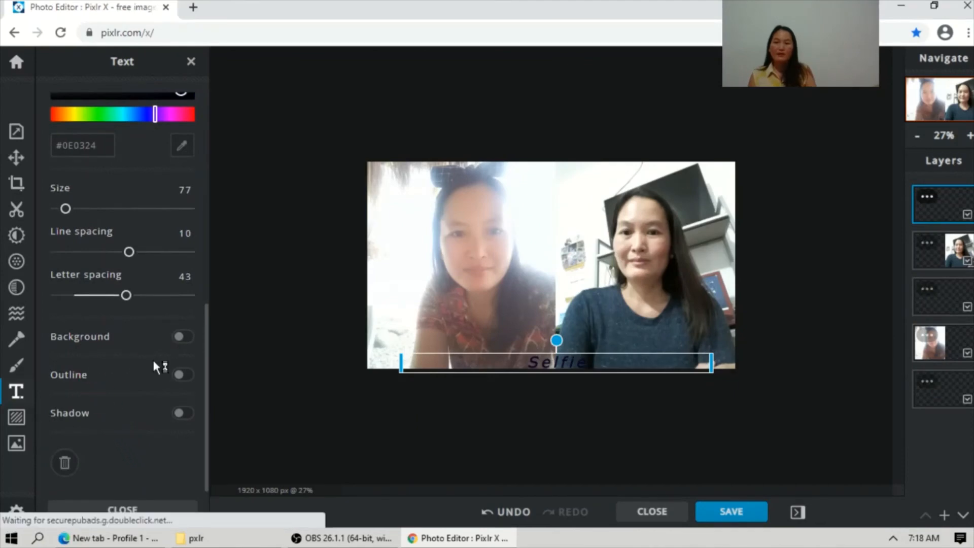
left_click(181, 337)
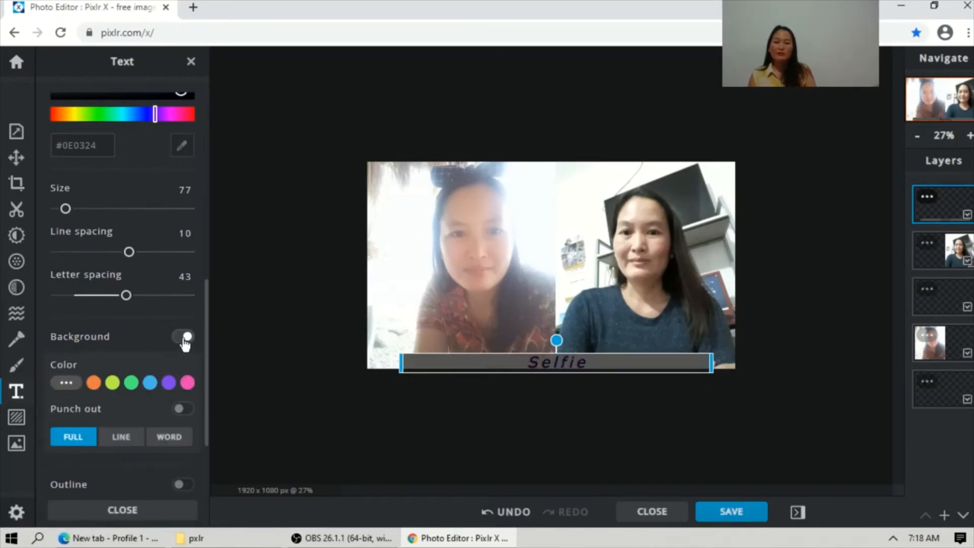
left_click(93, 382)
left_click(131, 383)
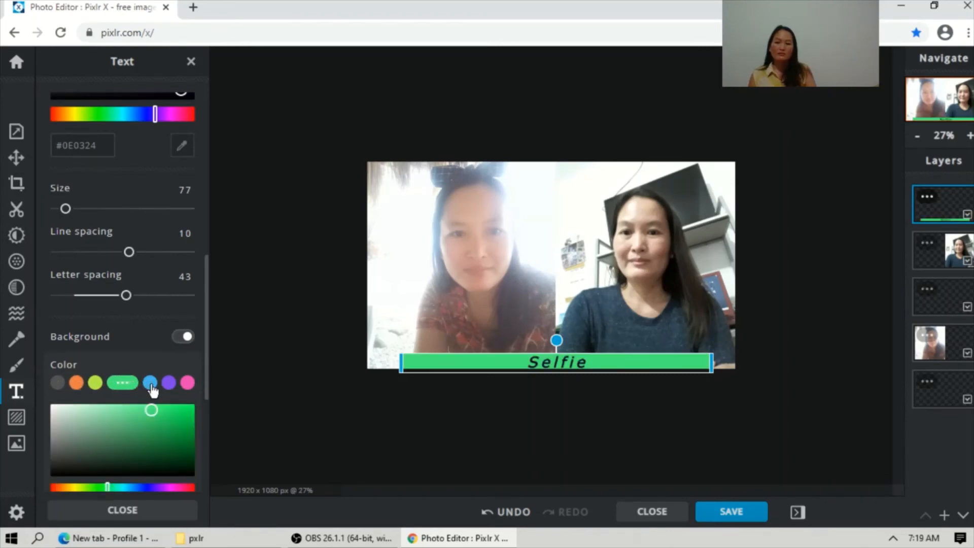
left_click(150, 383)
left_click(169, 382)
left_click(185, 384)
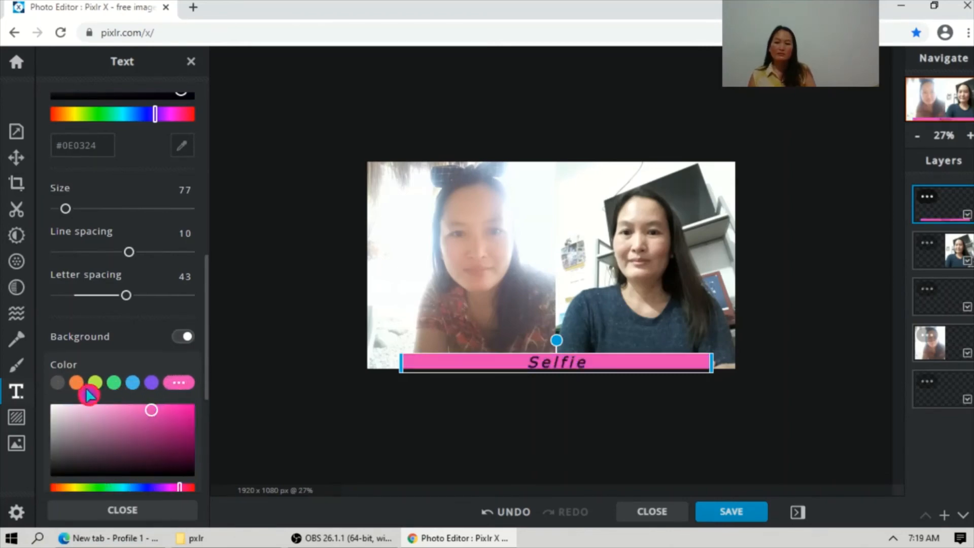
left_click(59, 384)
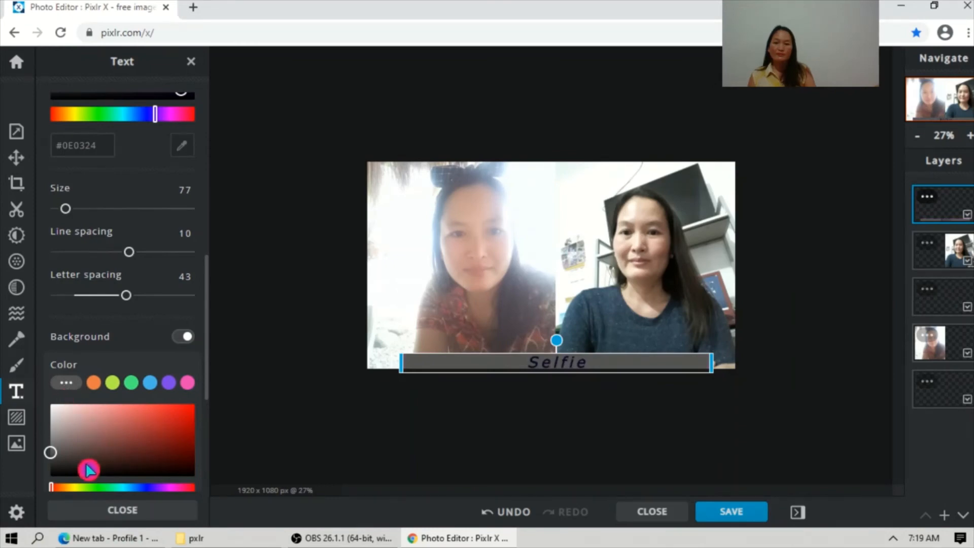
left_click(49, 456)
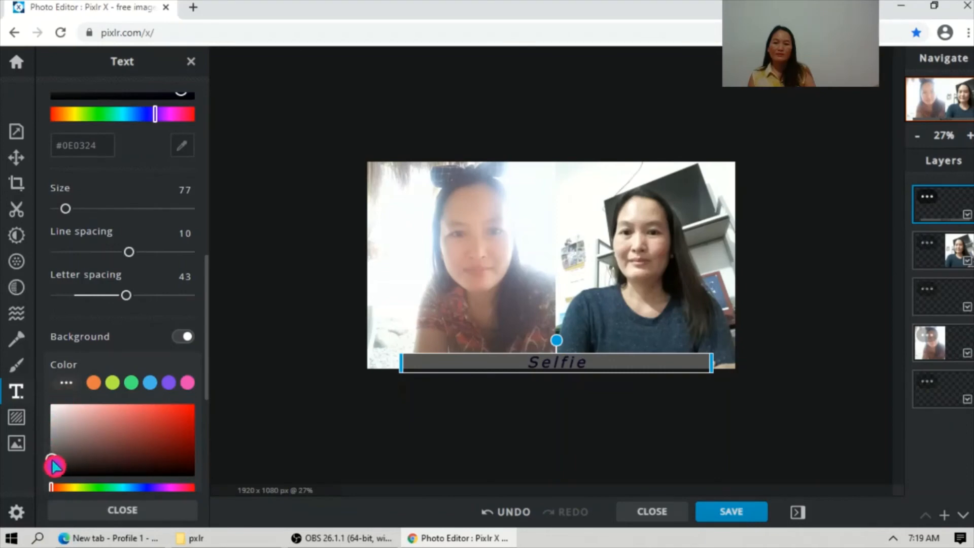
left_click(182, 337)
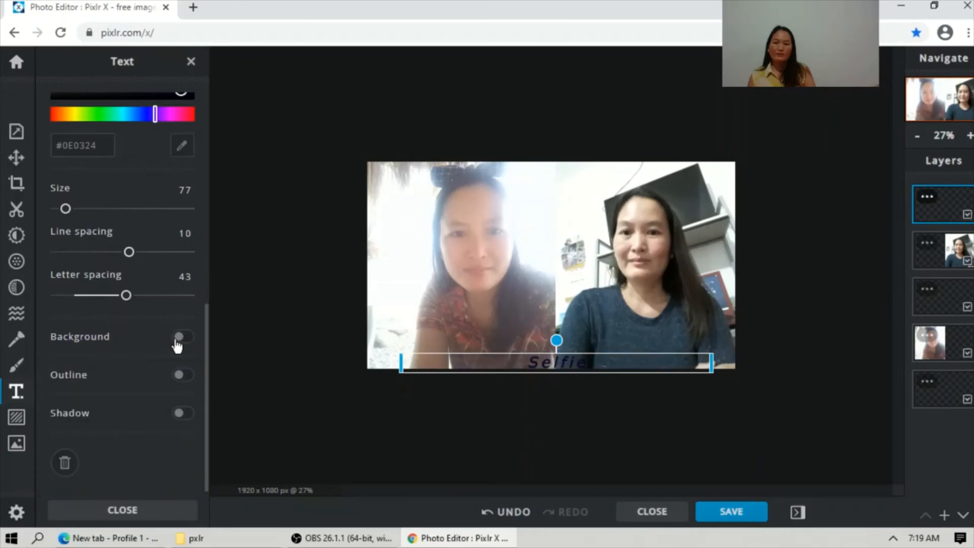
Add an outline to the Selfie text, trying purple before returning to grey #555555, and keep its size at 3
left_click(185, 375)
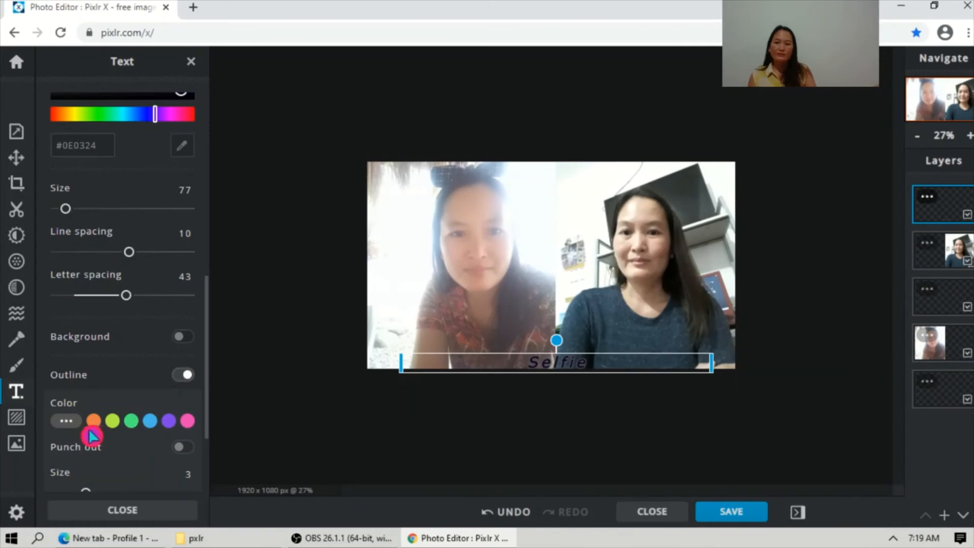
left_click(168, 422)
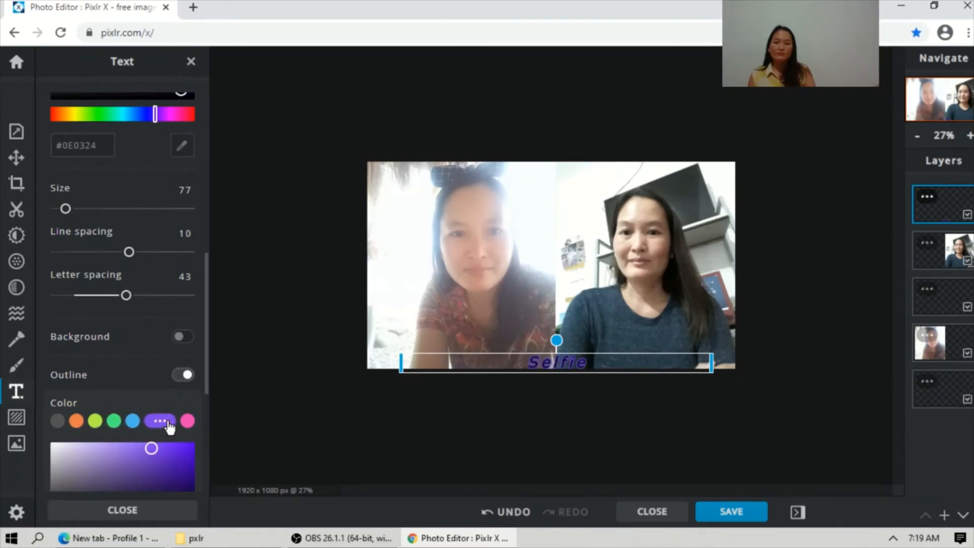
left_click(59, 421)
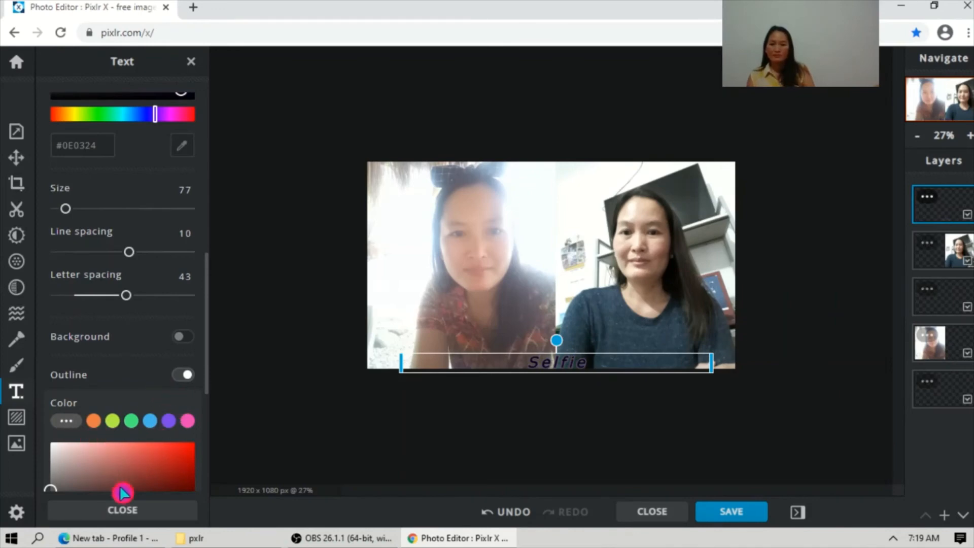
scroll(163, 410, "down", 2)
scroll(138, 473, "down", 3)
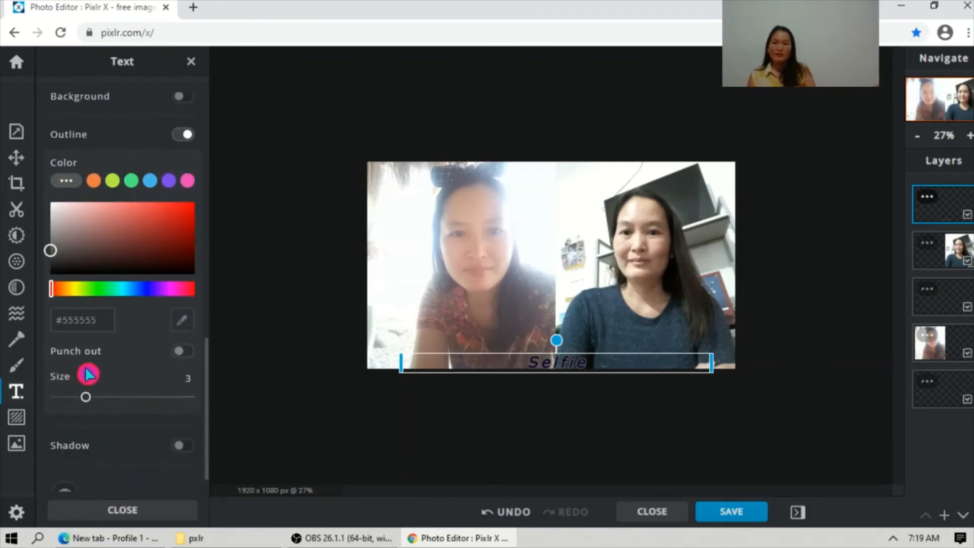
mouse_move(86, 398)
left_mouse_down()
mouse_move(137, 398)
mouse_move(91, 399)
left_mouse_up()
scroll(159, 412, "down", 1)
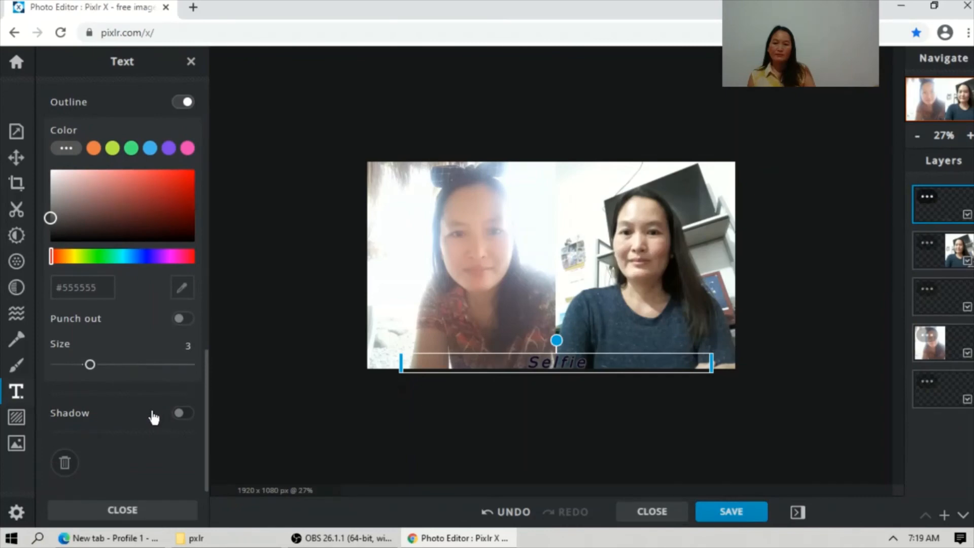
Try a shadow on the Selfie text with its blur reduced to 10, and switch the shadow off again
left_click(183, 412)
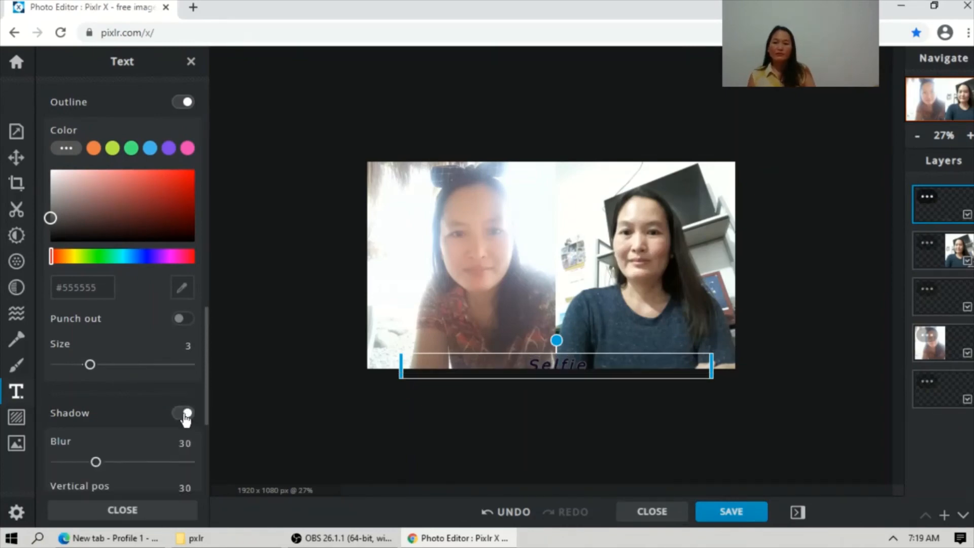
left_click(177, 415)
left_click(175, 417)
left_click_drag(96, 462, 68, 462)
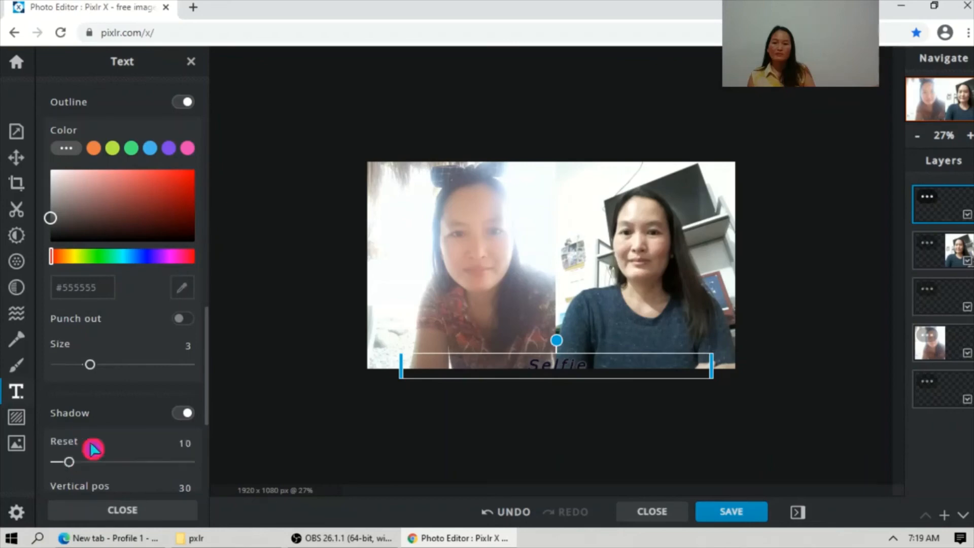
left_click(181, 414)
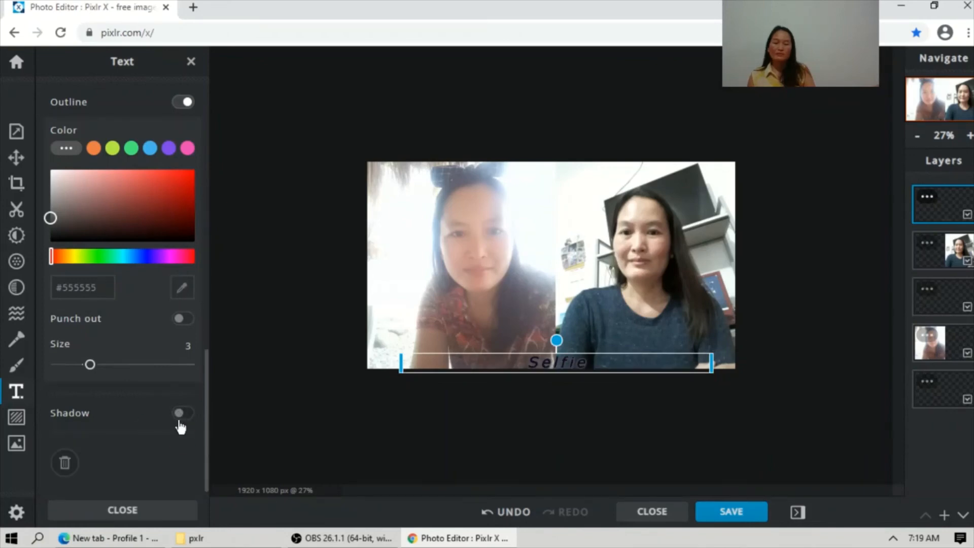
scroll(179, 431, "up", 3)
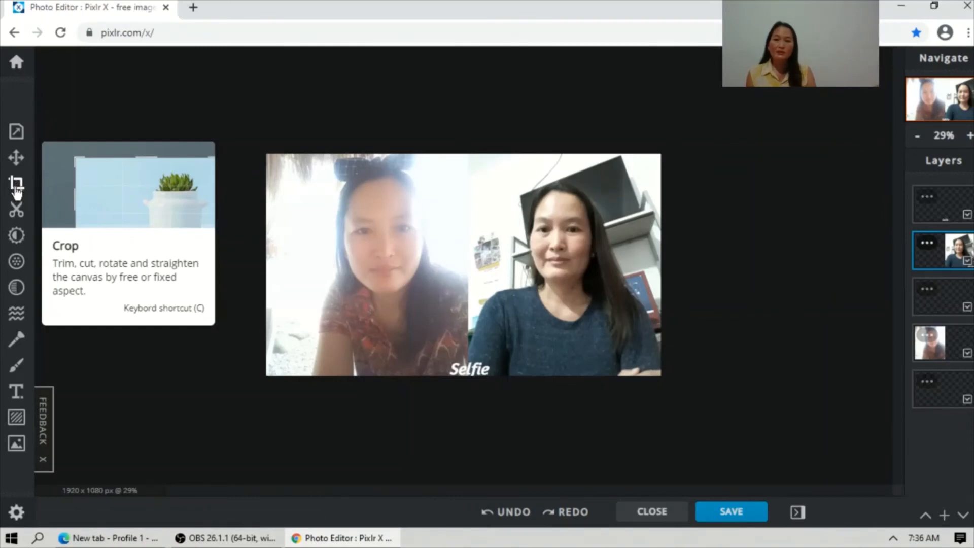
Start Crop and try shrinking and moving the crop frame, enlarging it back to 1906 x 1079 px
left_click(17, 183)
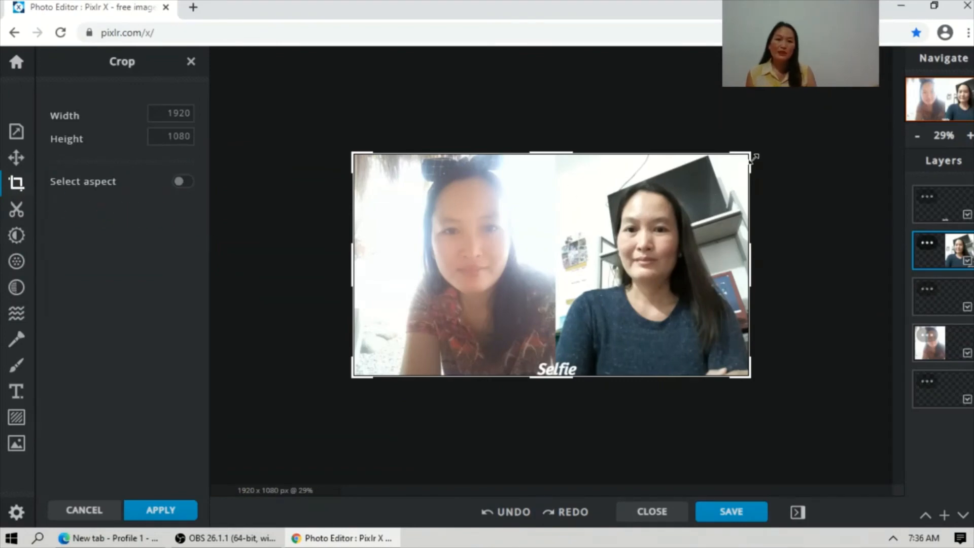
left_click_drag(753, 157, 704, 194)
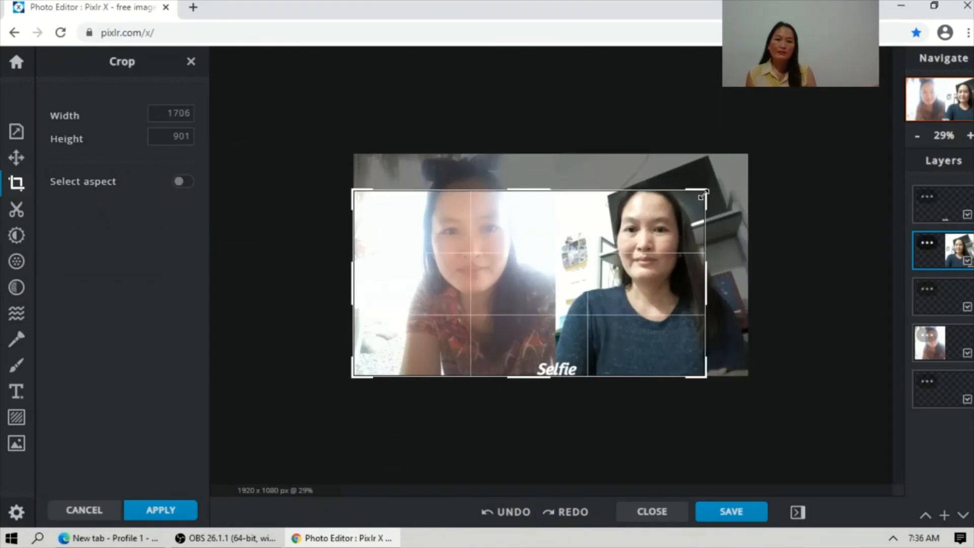
mouse_move(535, 287)
left_mouse_down()
mouse_move(528, 296)
mouse_move(534, 283)
left_mouse_up()
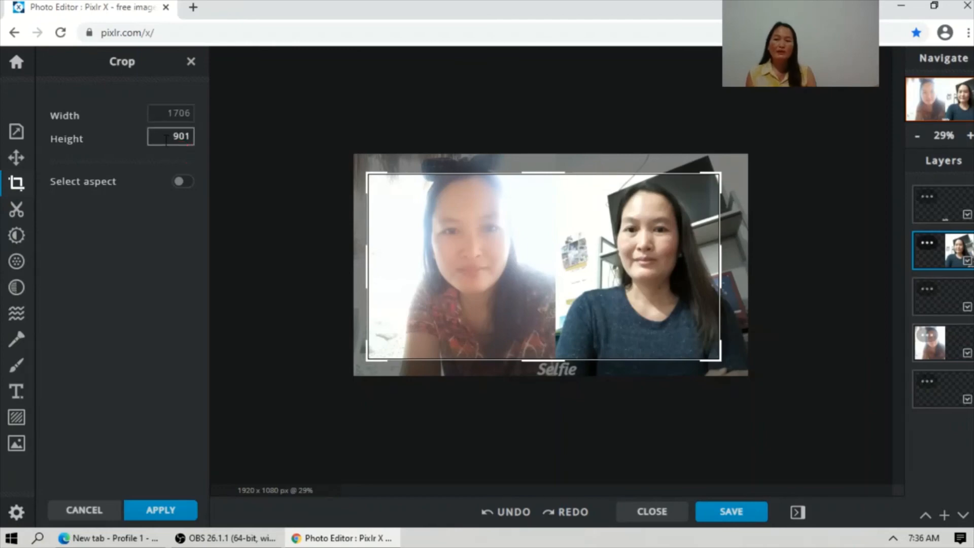
left_click_drag(711, 180, 738, 159)
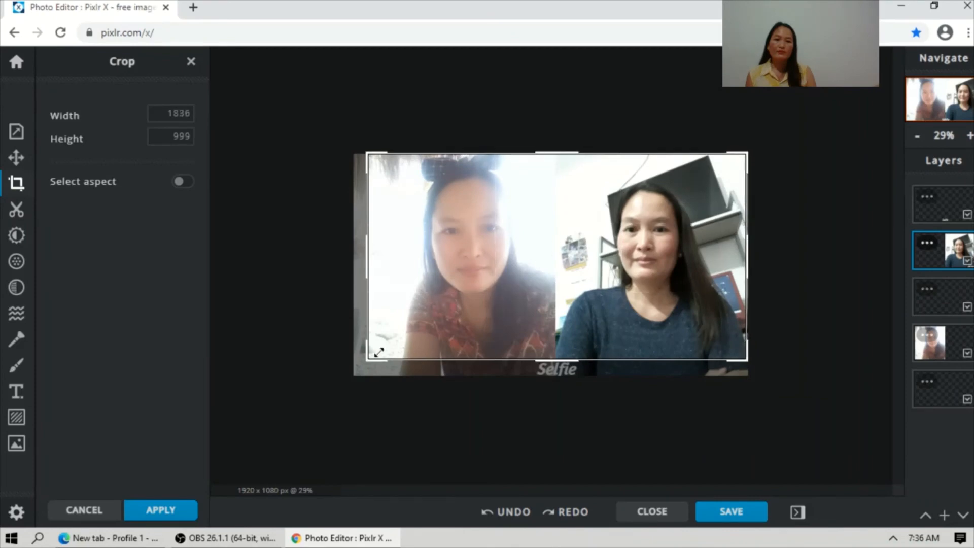
left_click_drag(362, 361, 348, 377)
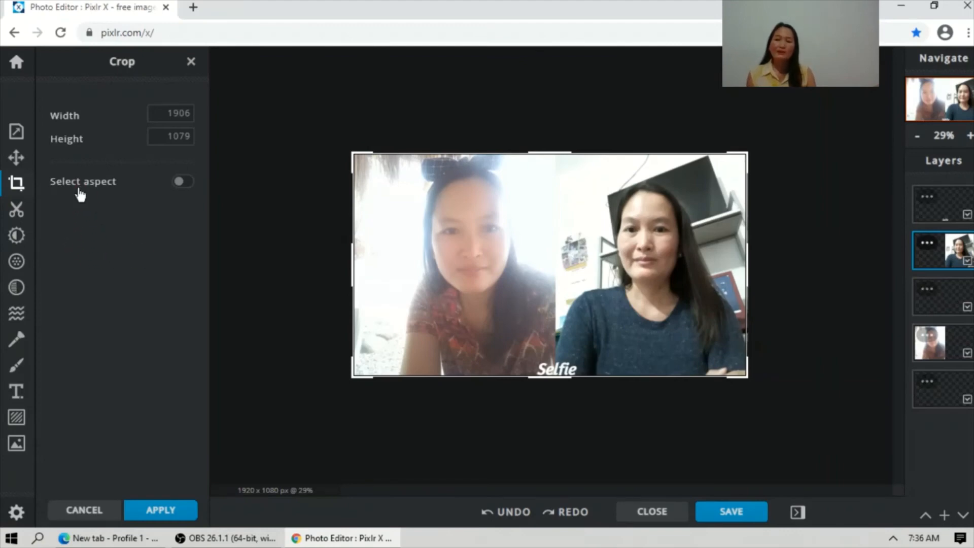
Turn on aspect selection for the crop and choose the 16:9 (Widescreen) preset
left_click(186, 184)
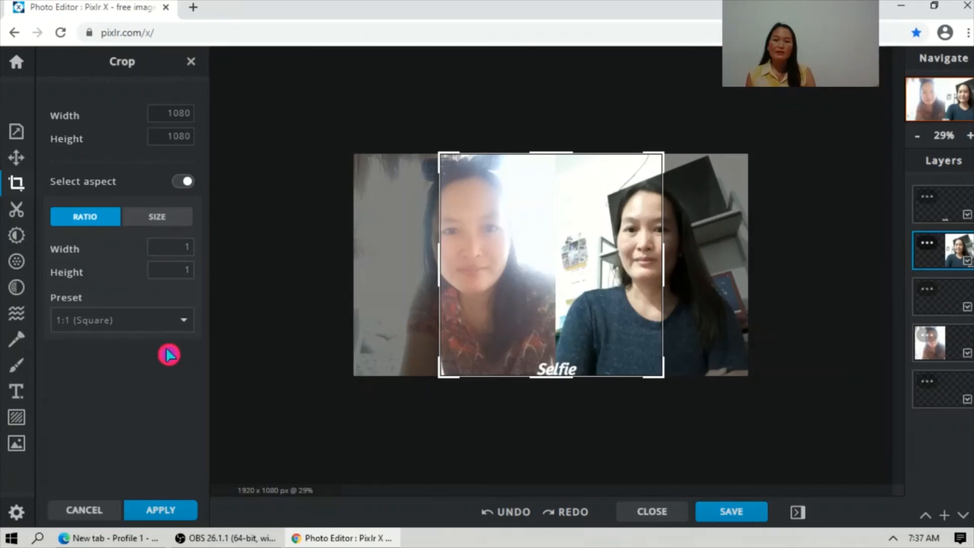
left_click(185, 321)
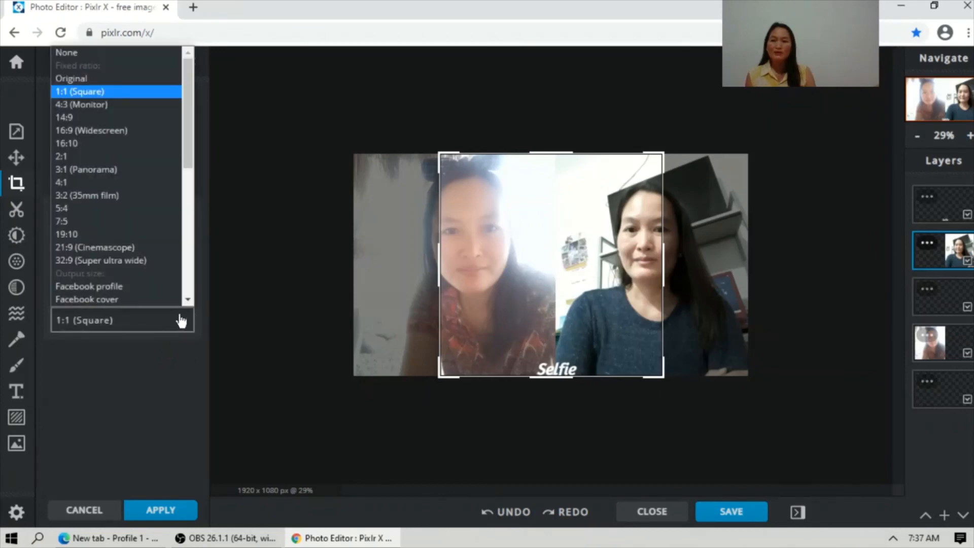
scroll(177, 290, "down", 1)
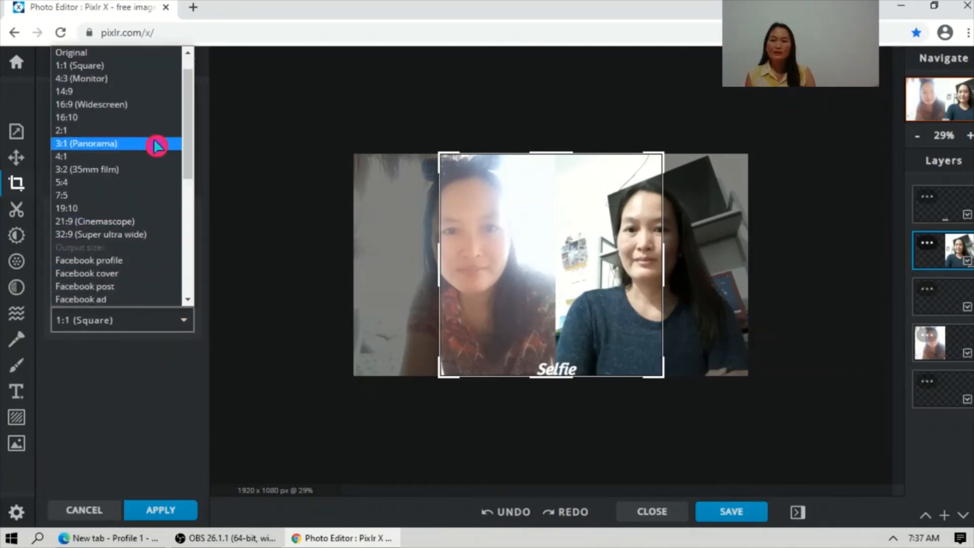
left_click(133, 109)
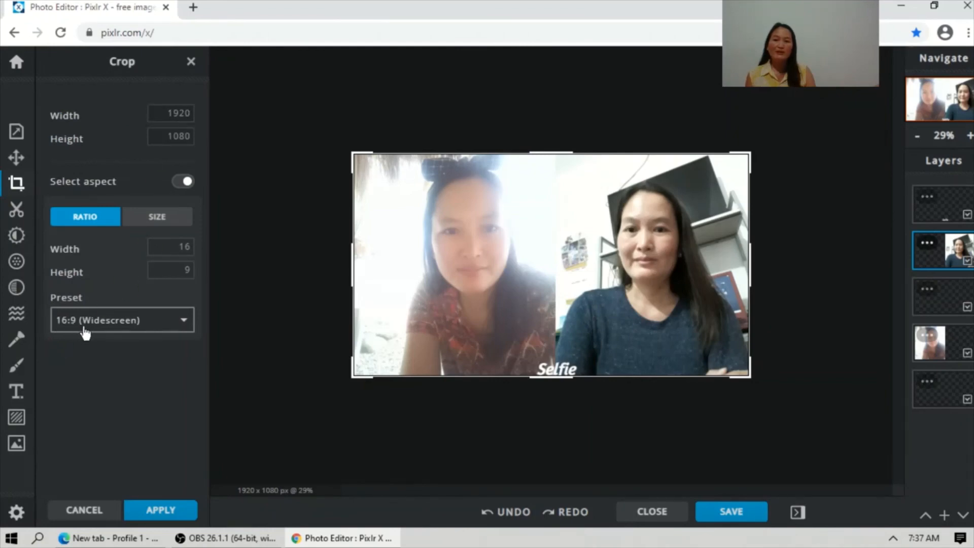
Try the 4:3 (Monitor), 21:9 (Cinemascope) and Facebook profile crop presets, and return to 16:9 (Widescreen)
left_click(184, 321)
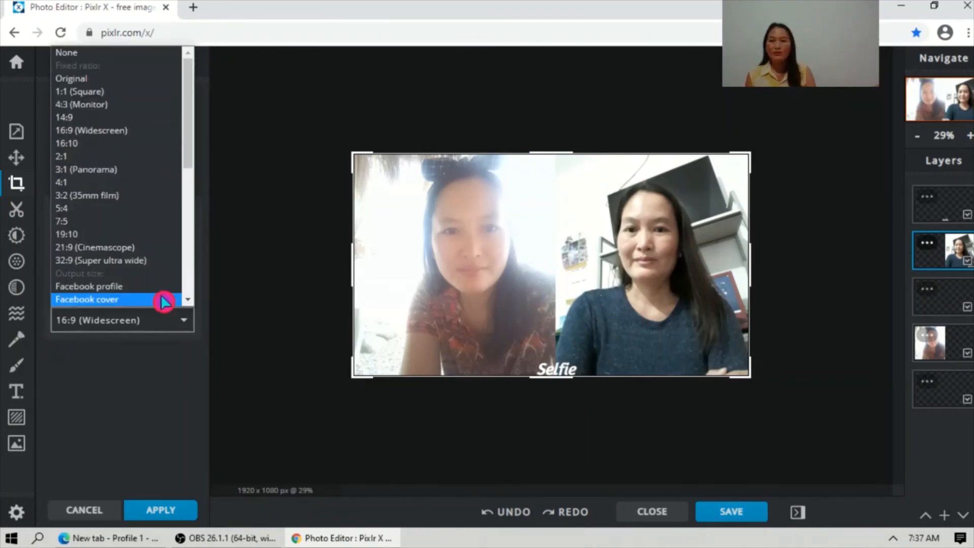
left_click(114, 107)
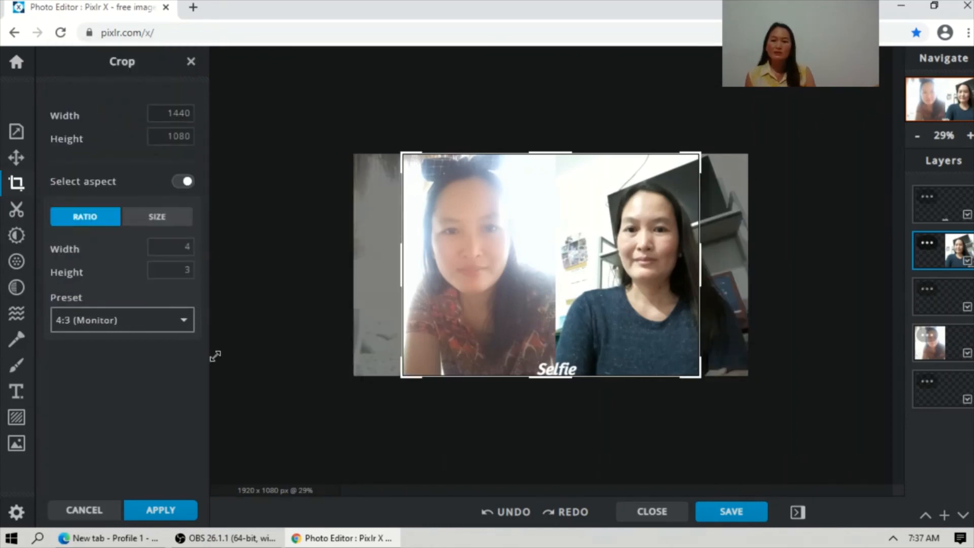
left_click(186, 323)
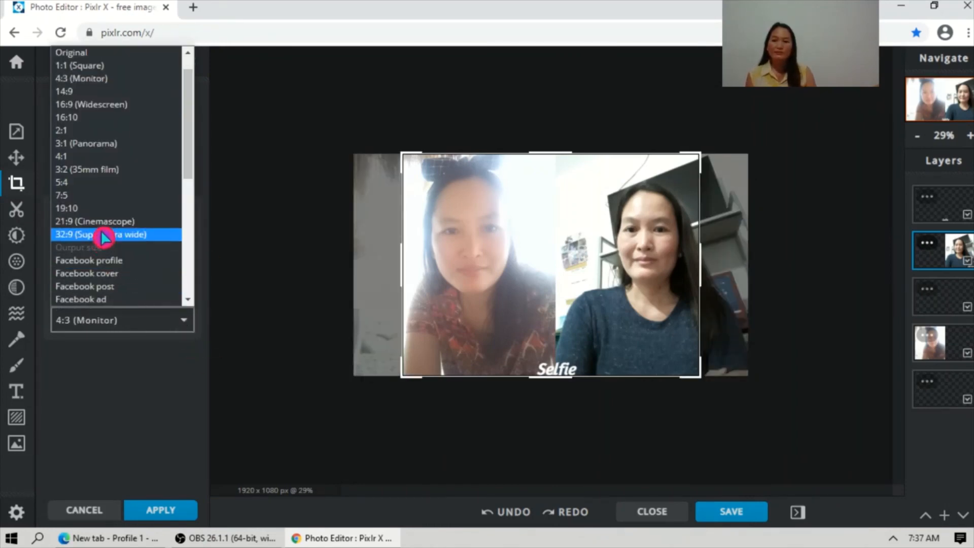
left_click(107, 222)
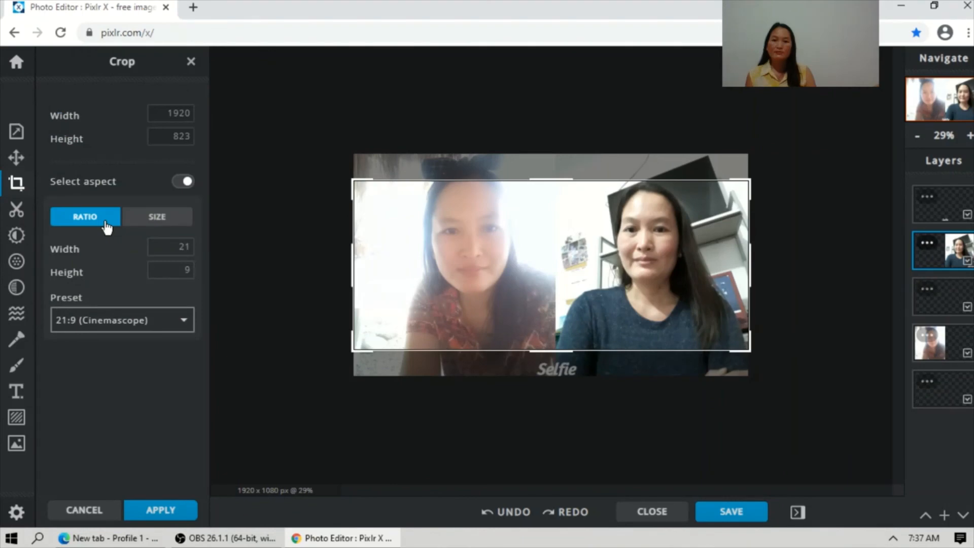
left_click(185, 321)
scroll(141, 303, "down", 1)
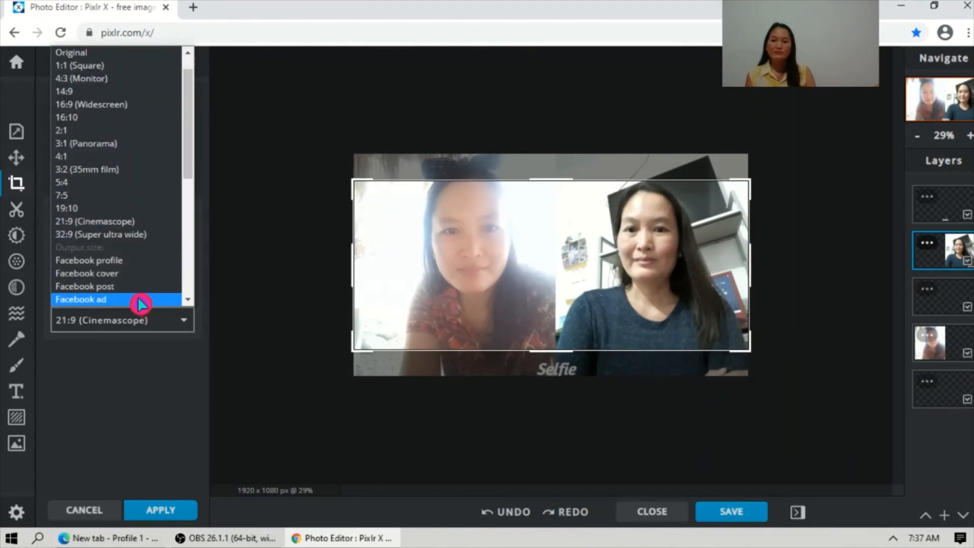
left_click(138, 262)
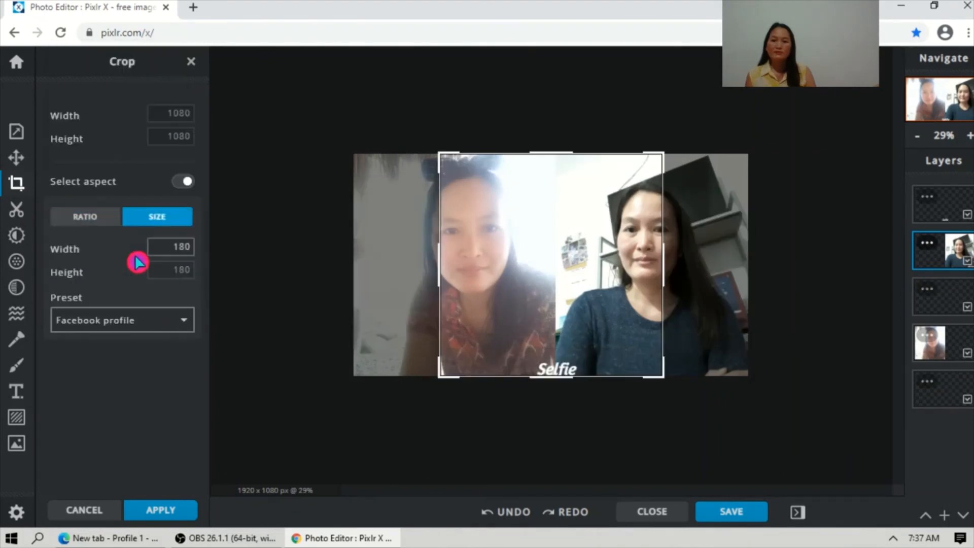
left_click(183, 320)
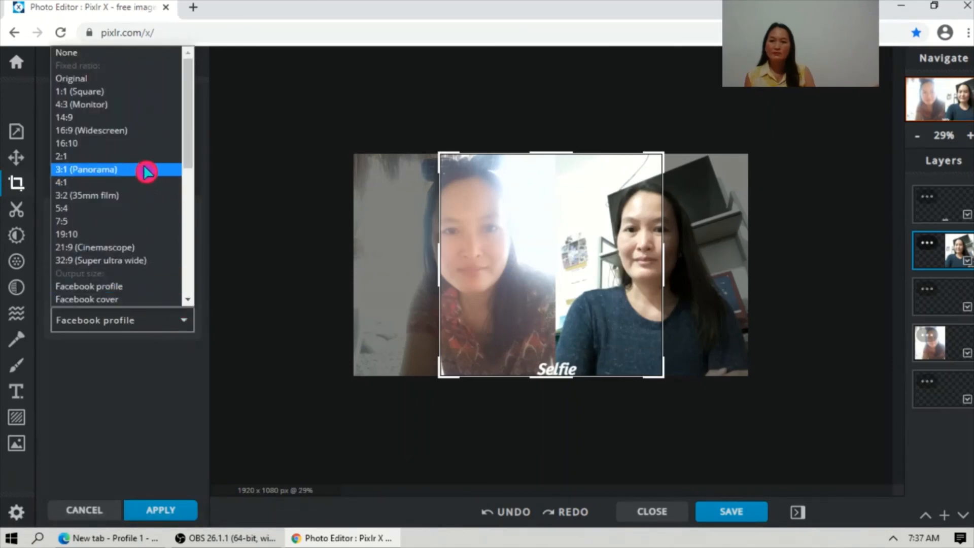
left_click(120, 130)
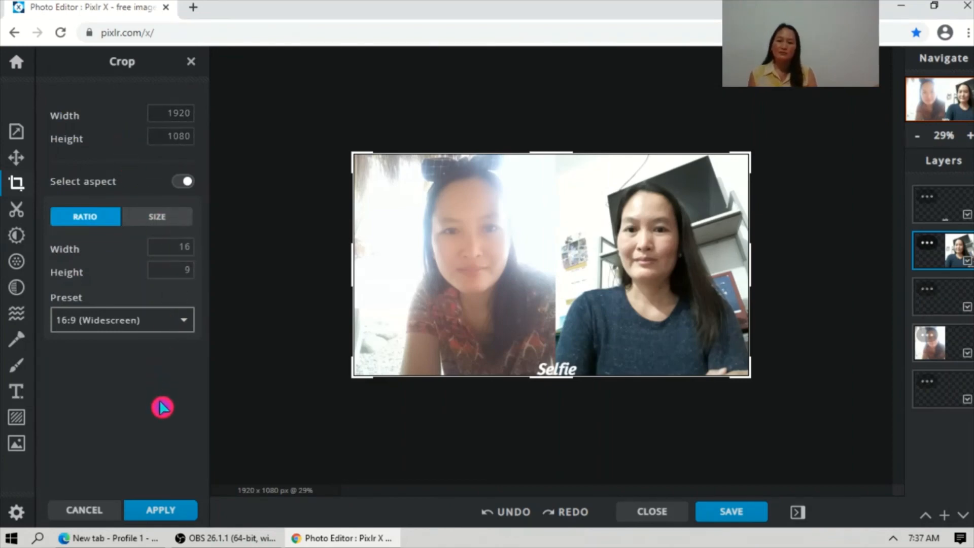
Check the other crop presets, apply the crop at 16:9 (Widescreen), and dismiss the advertisement
left_click(185, 322)
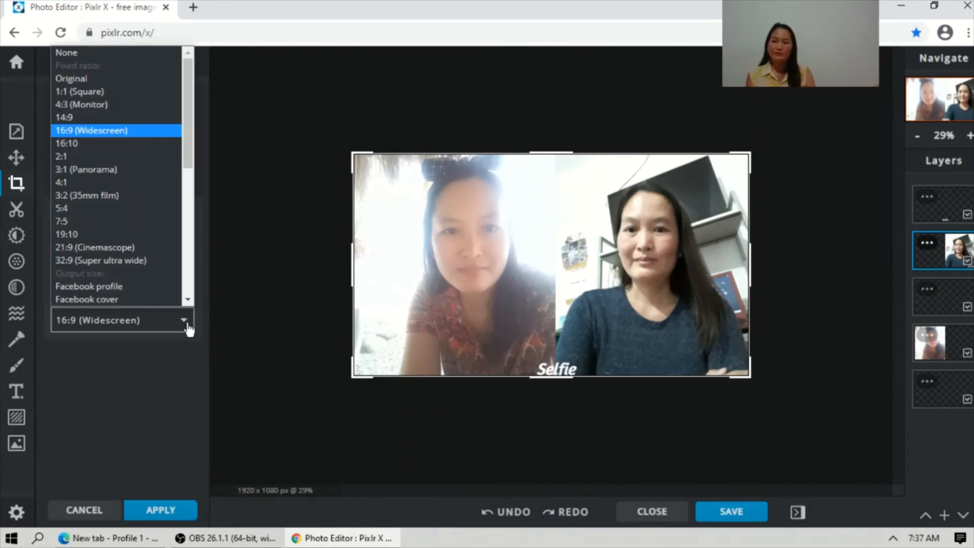
left_click(177, 375)
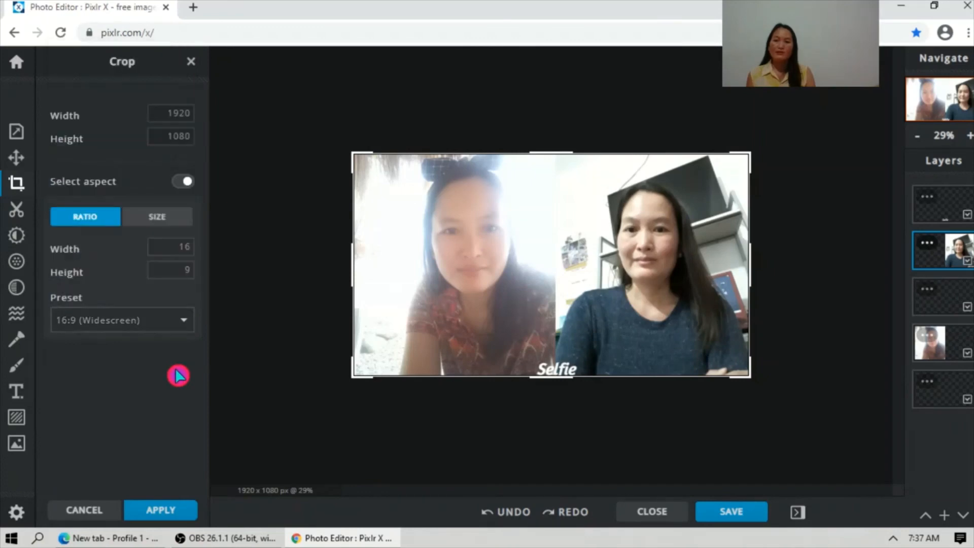
left_click(185, 324)
scroll(157, 317, "down", 1)
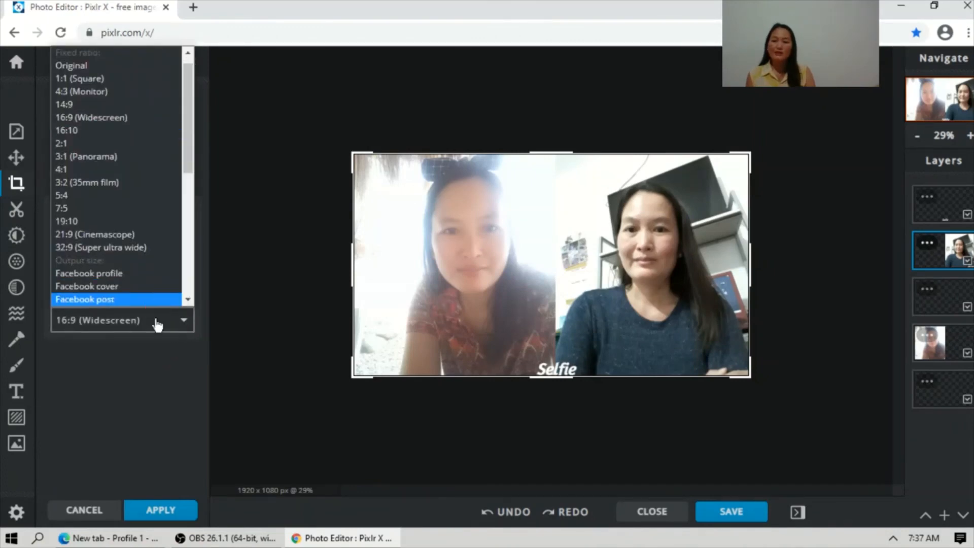
left_click(167, 378)
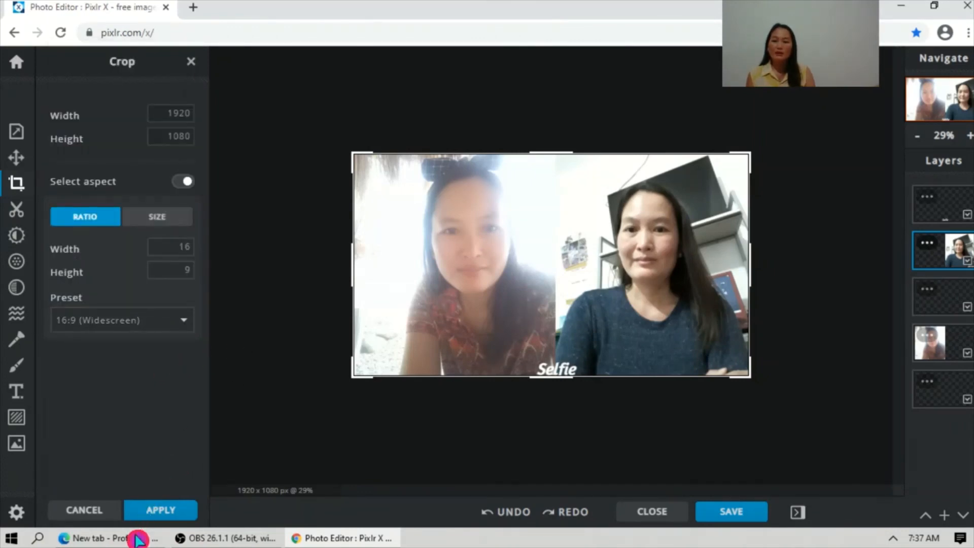
left_click(158, 513)
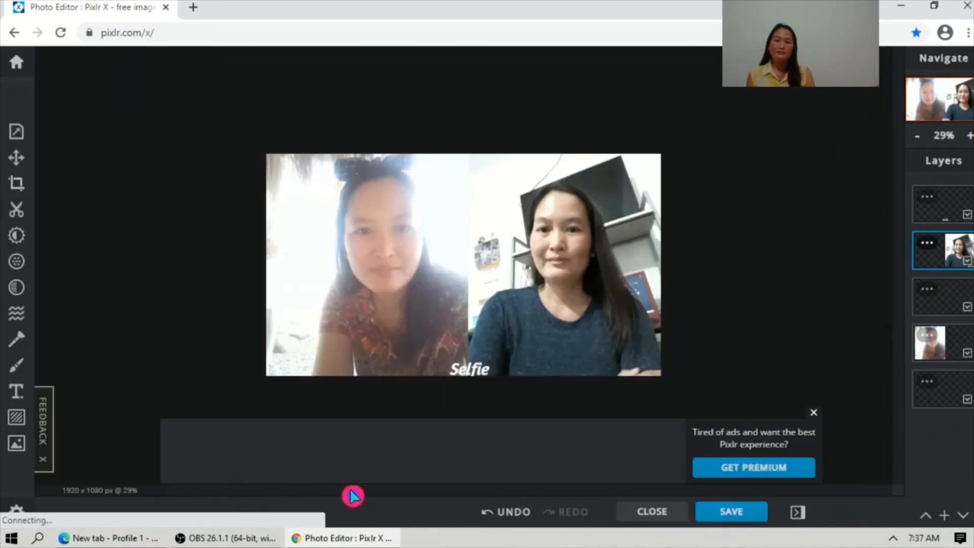
left_click(812, 412)
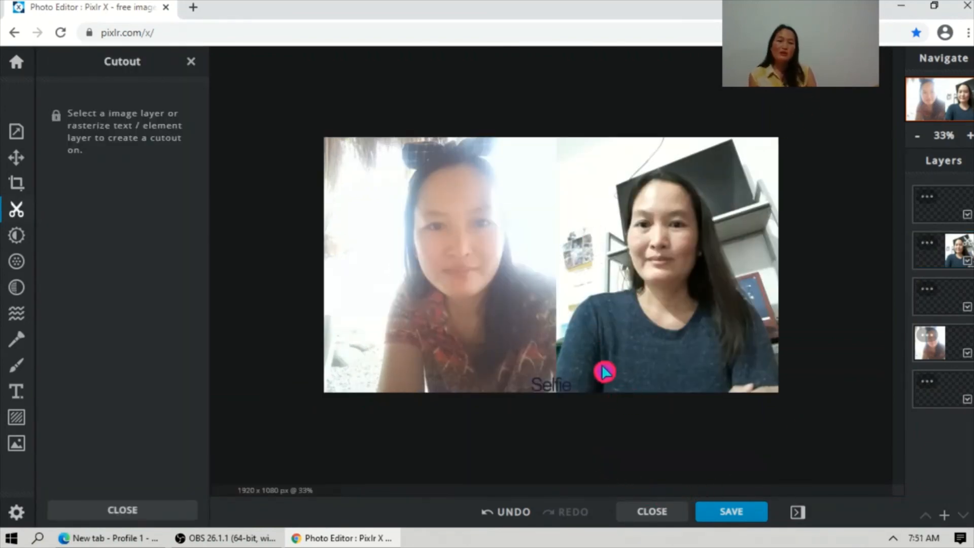
Examine the whole two-photo composition at different magnifications between 10% and 40%, ending at 30%
scroll(622, 327, "down", 1)
scroll(617, 330, "down", 2)
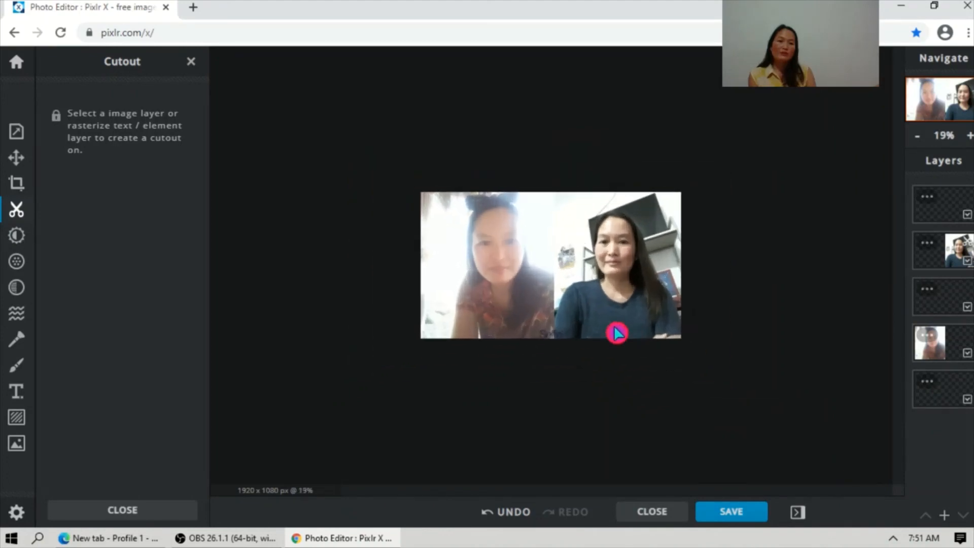
scroll(617, 332, "up", 3)
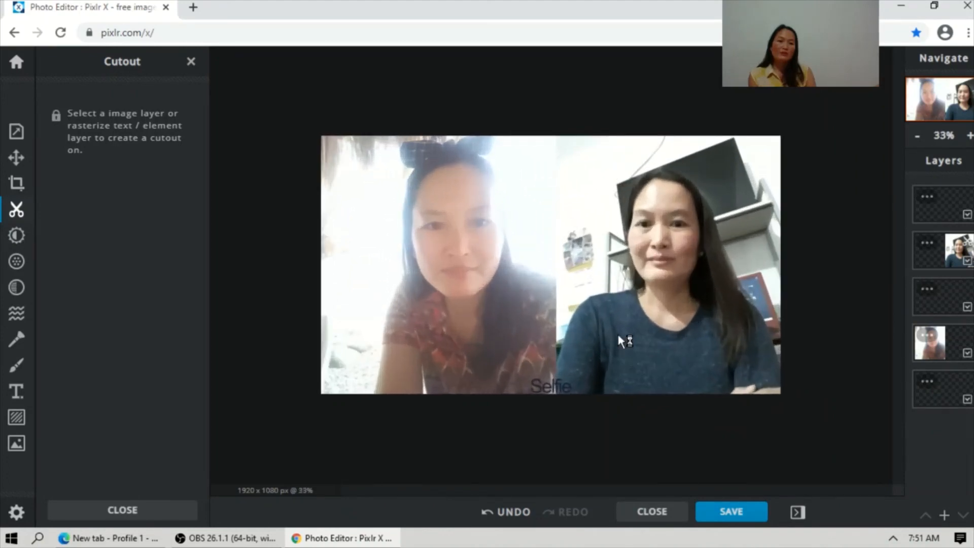
left_click(917, 138)
left_click(917, 138)
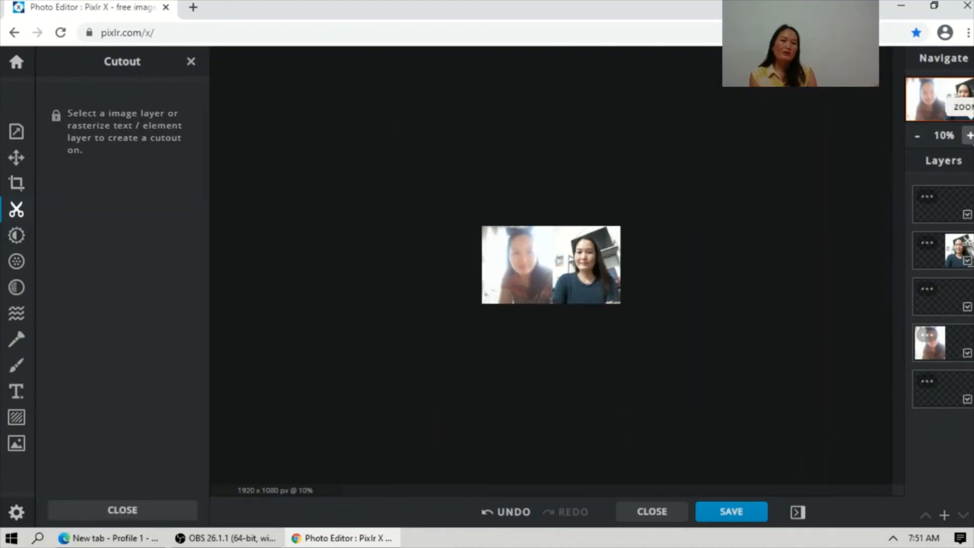
left_click(969, 136)
left_click(969, 135)
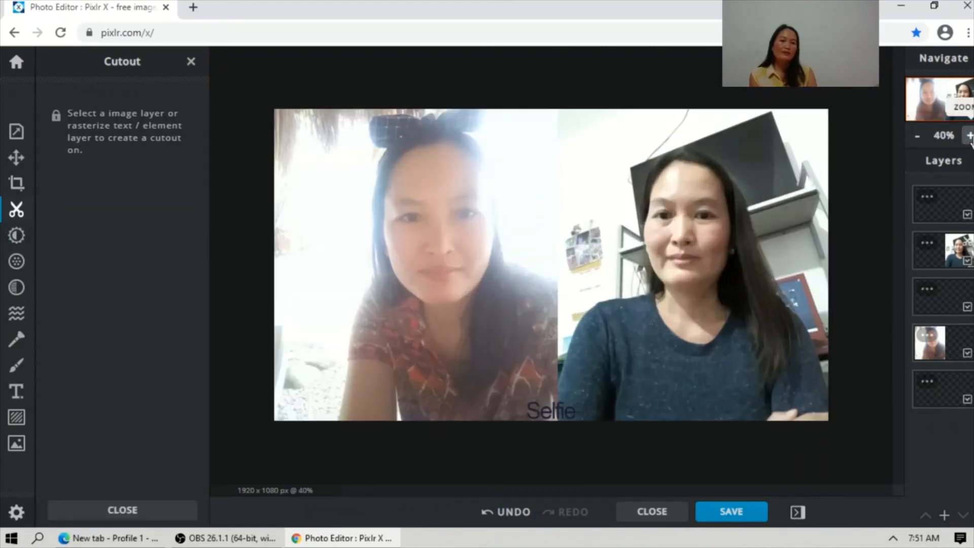
left_click(968, 137)
left_click(917, 136)
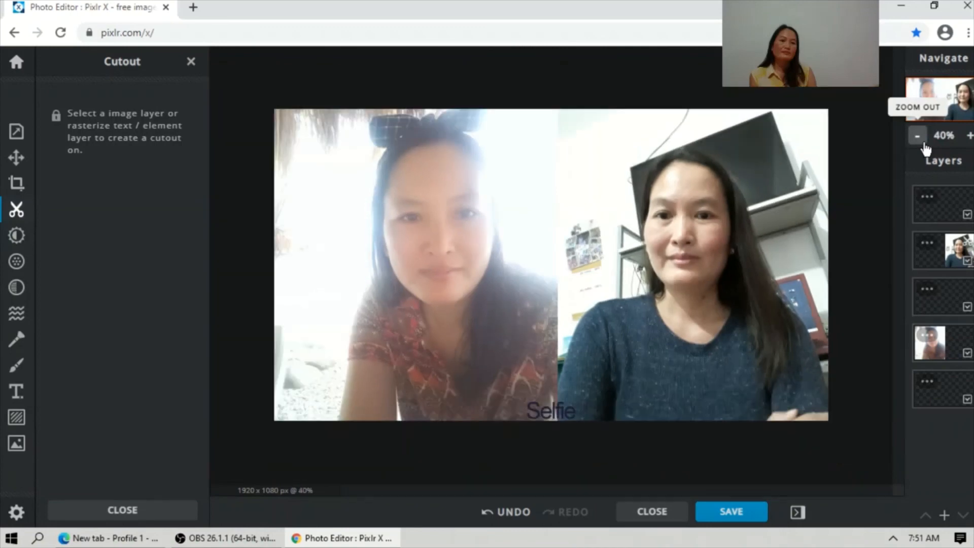
left_click(917, 136)
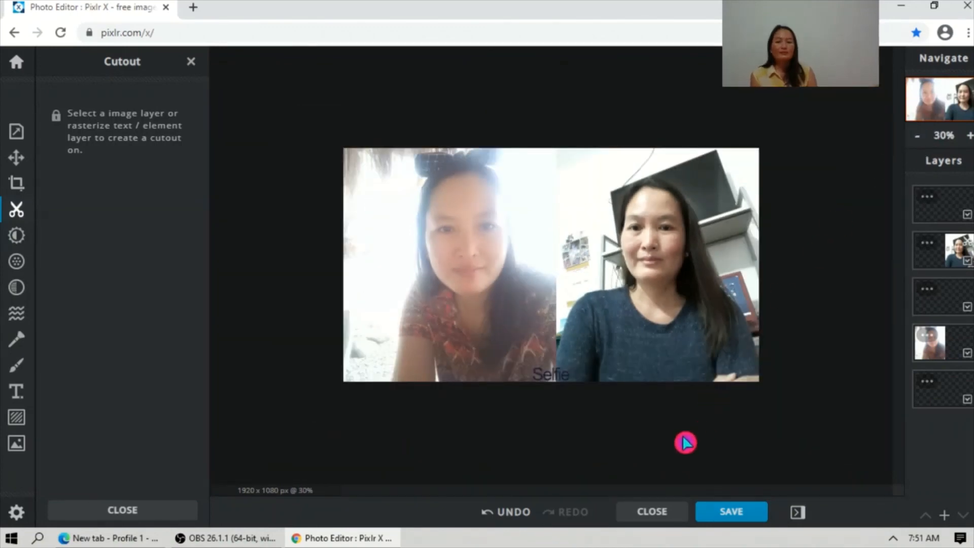